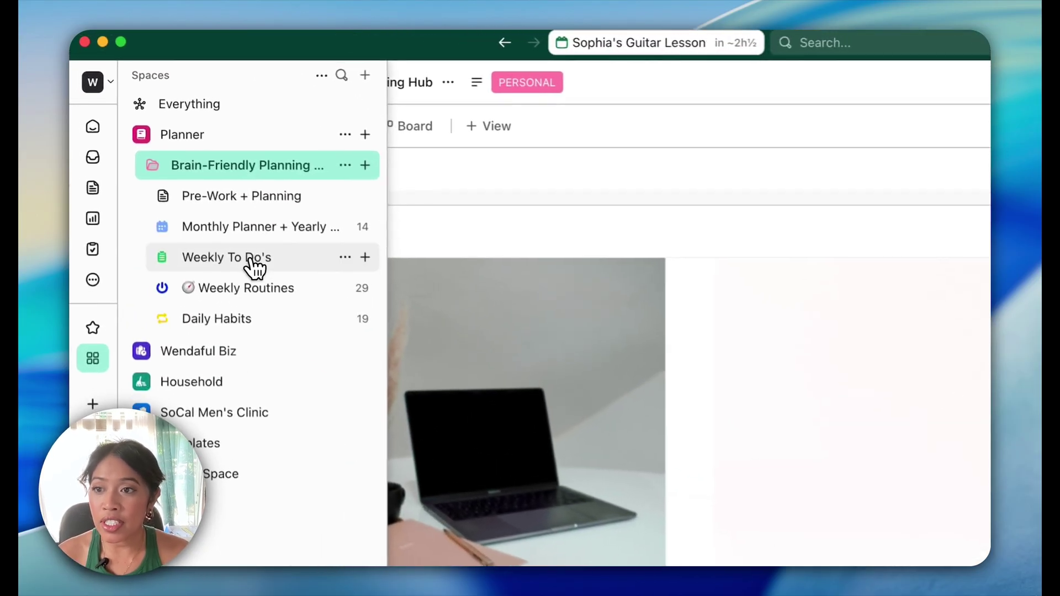
Step: Open the Weekly To Do's list under Planner > Brain-Friendly Planning Hub
left_click(167, 146)
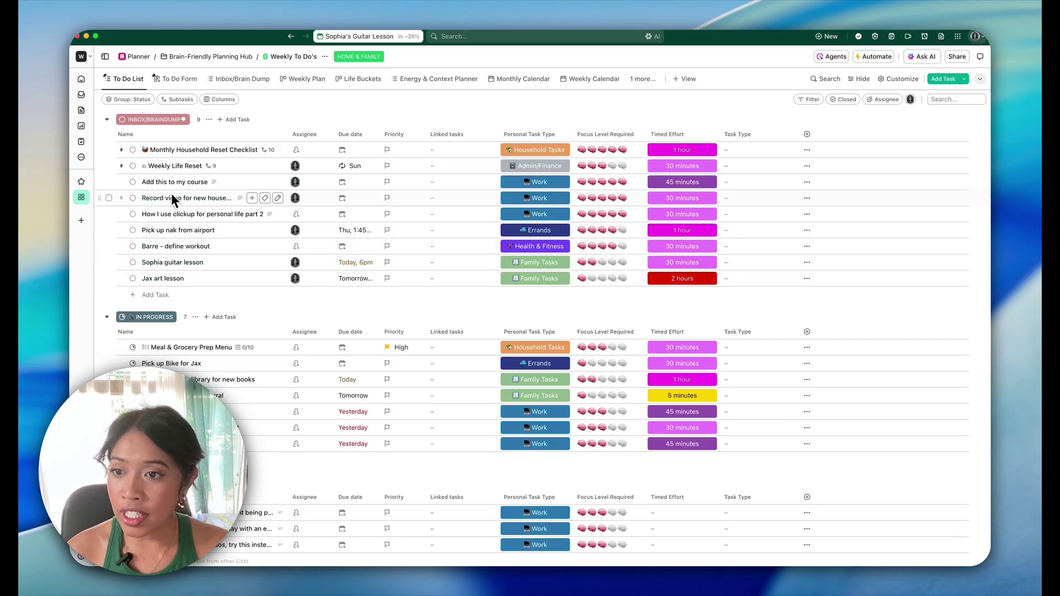
scroll(195, 210, "down", 2)
scroll(190, 191, "up", 2)
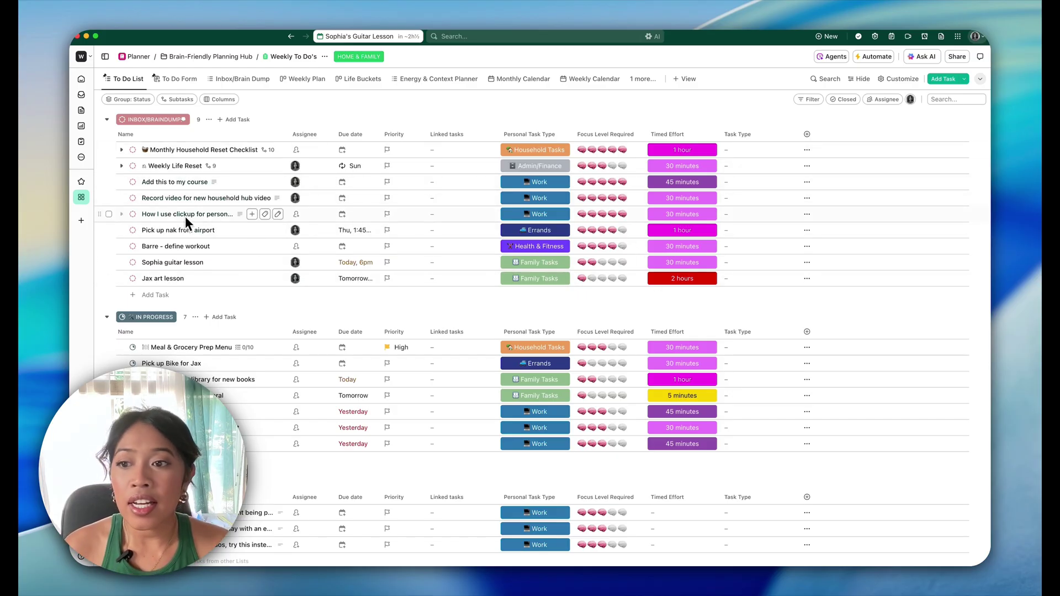
scroll(185, 292, "down", 1)
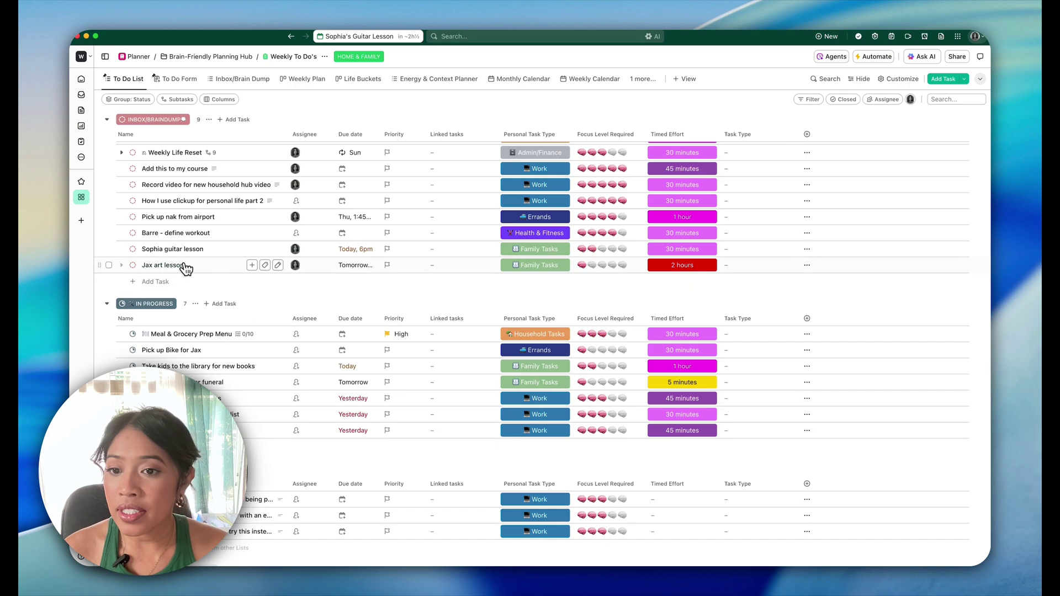
Step: Set the guitar lesson, art lesson and airport pickup tasks to WAITING / BLOCKED
left_click(132, 249)
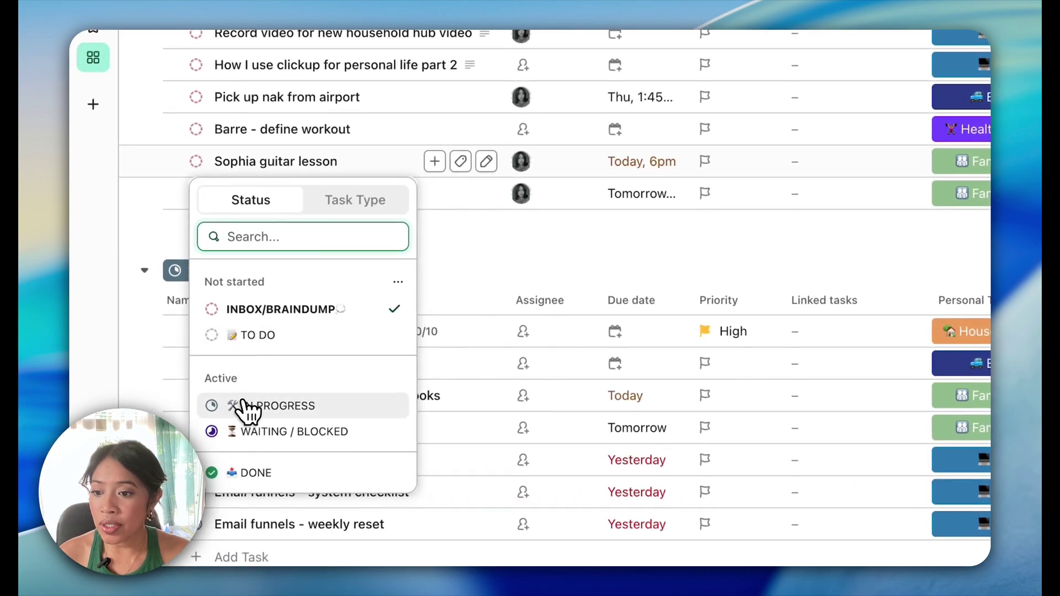
left_click(287, 442)
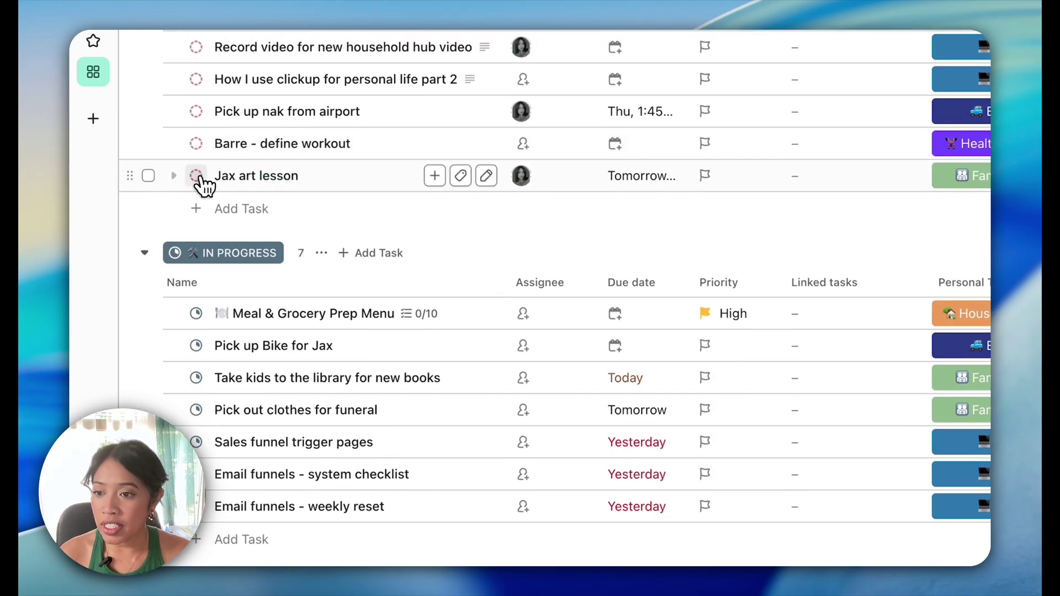
left_click(199, 176)
left_click(289, 440)
scroll(272, 149, "up", 3)
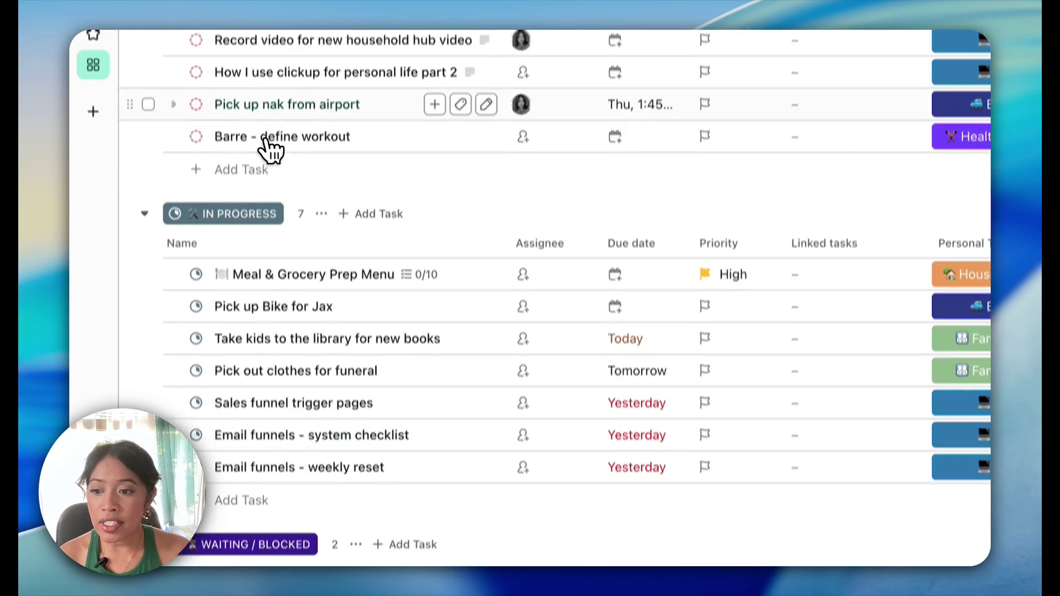
left_click(196, 186)
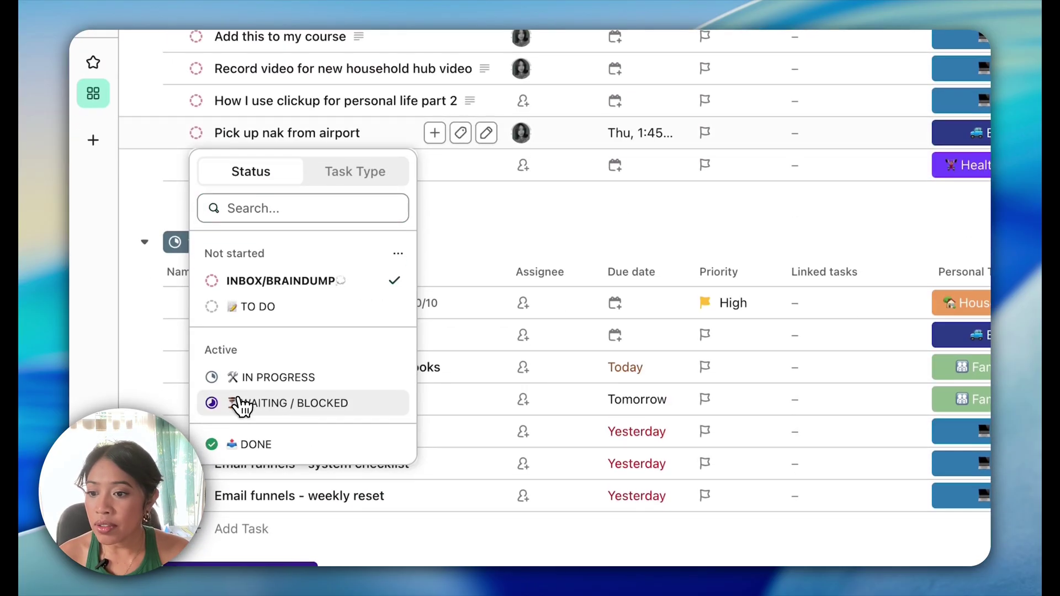
left_click(237, 402)
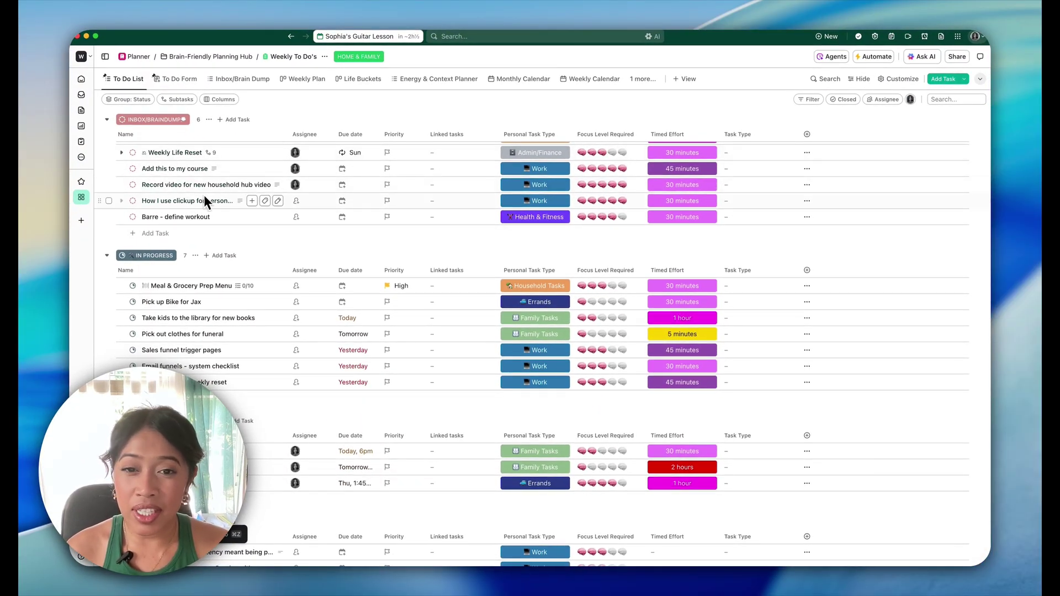
Step: Scroll through the list to review the regrouped Waiting / Blocked tasks
scroll(204, 196, "down", 5)
scroll(219, 288, "down", 2)
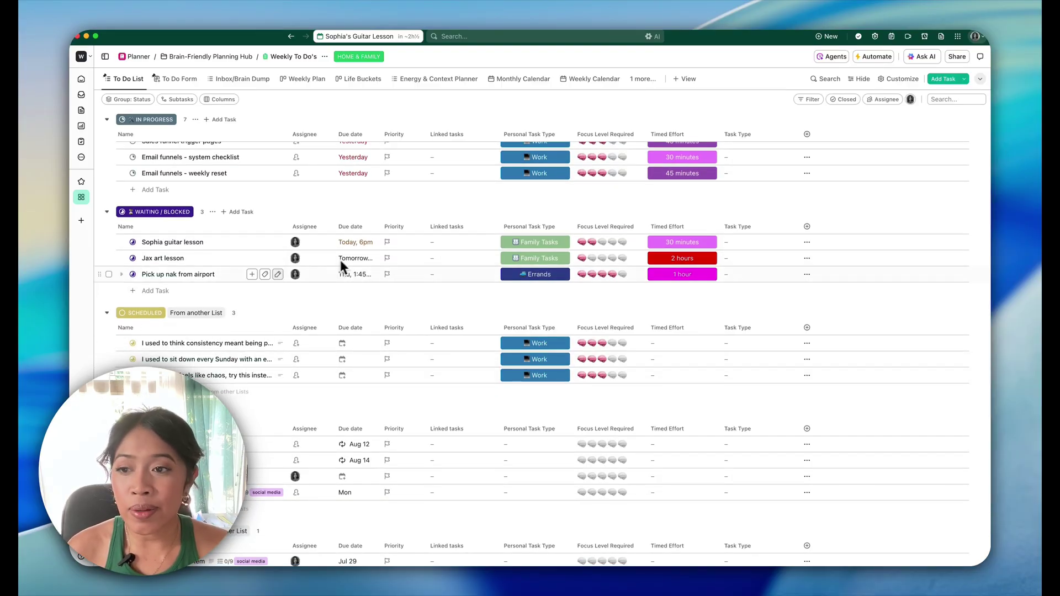
scroll(266, 264, "up", 1)
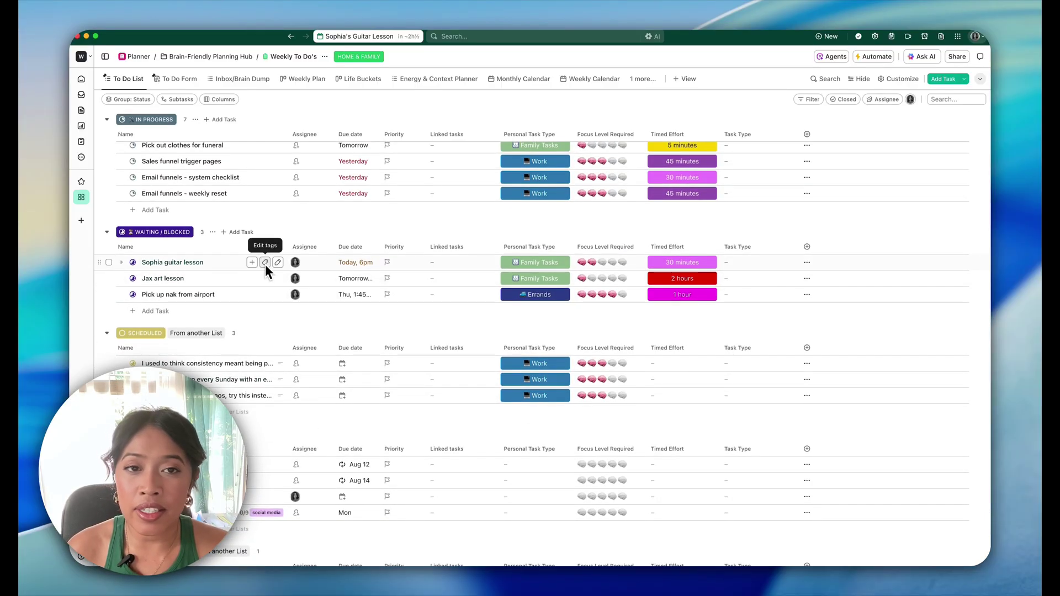
scroll(265, 264, "up", 2)
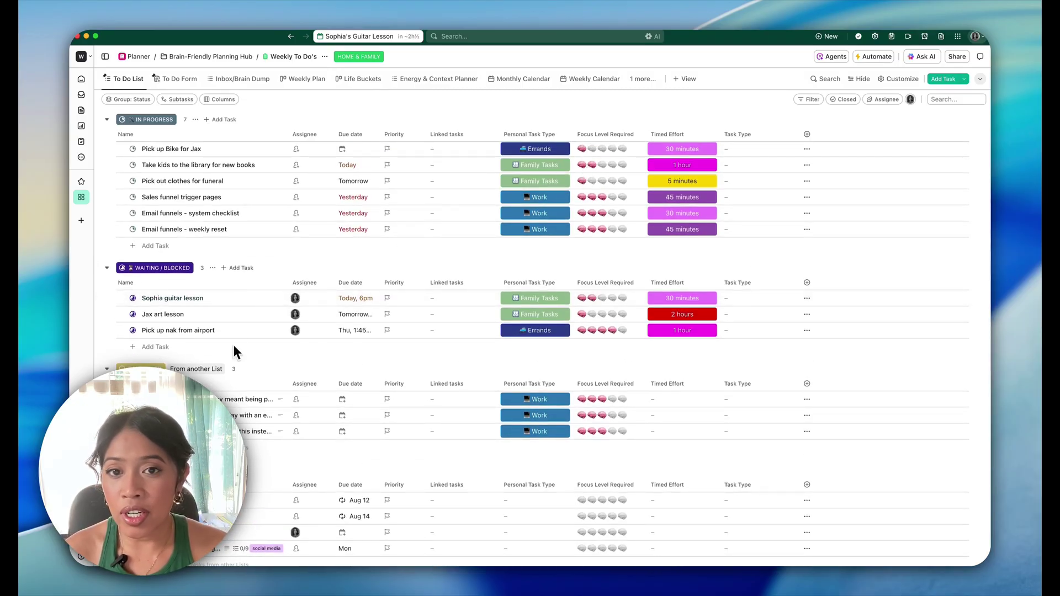
scroll(233, 354, "down", 1)
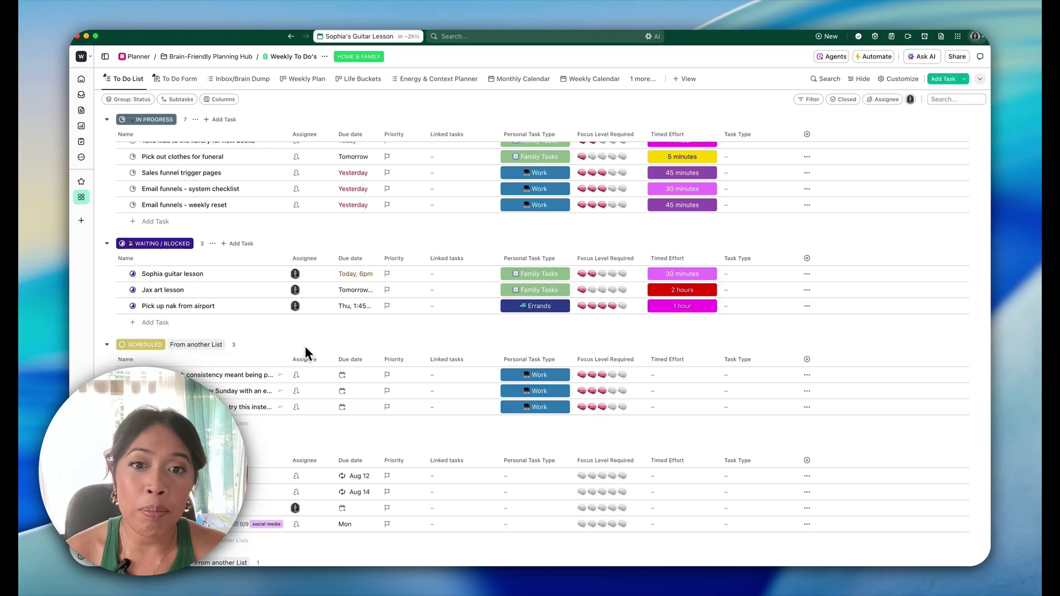
mouse_move(370, 324)
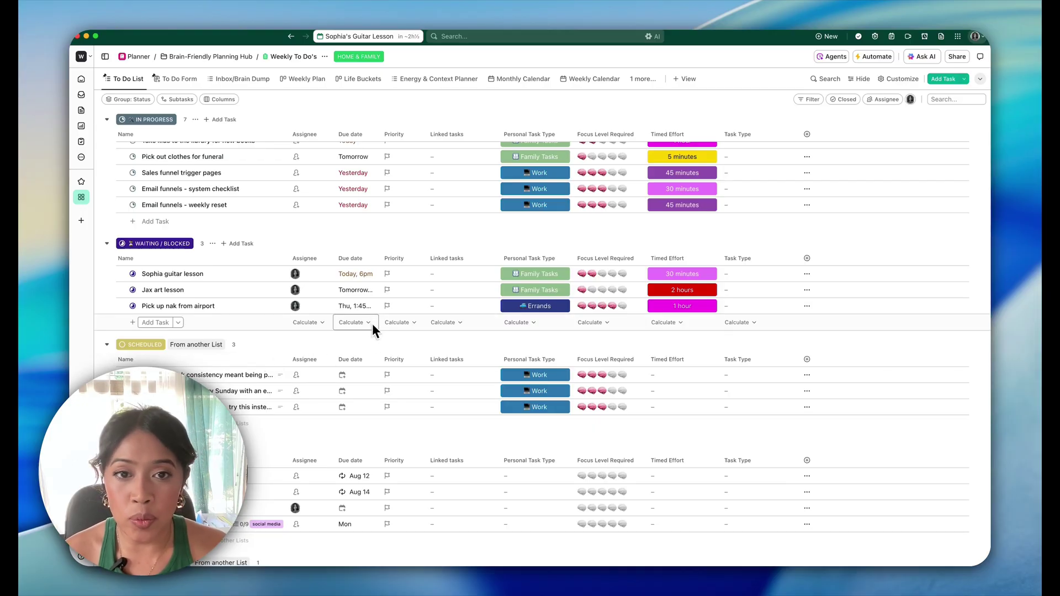
scroll(512, 208, "down", 1)
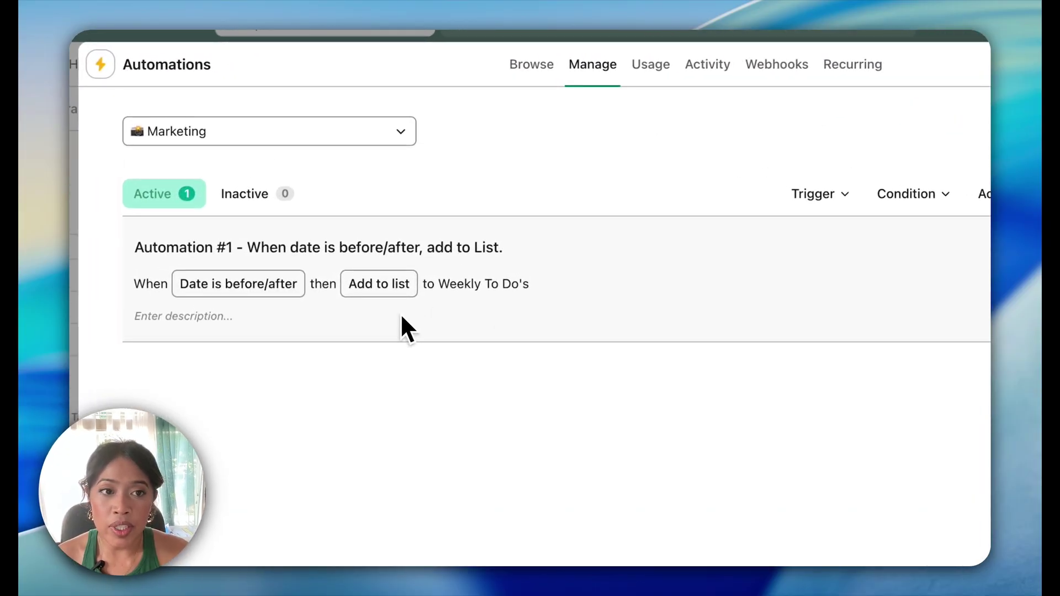
left_click(402, 326)
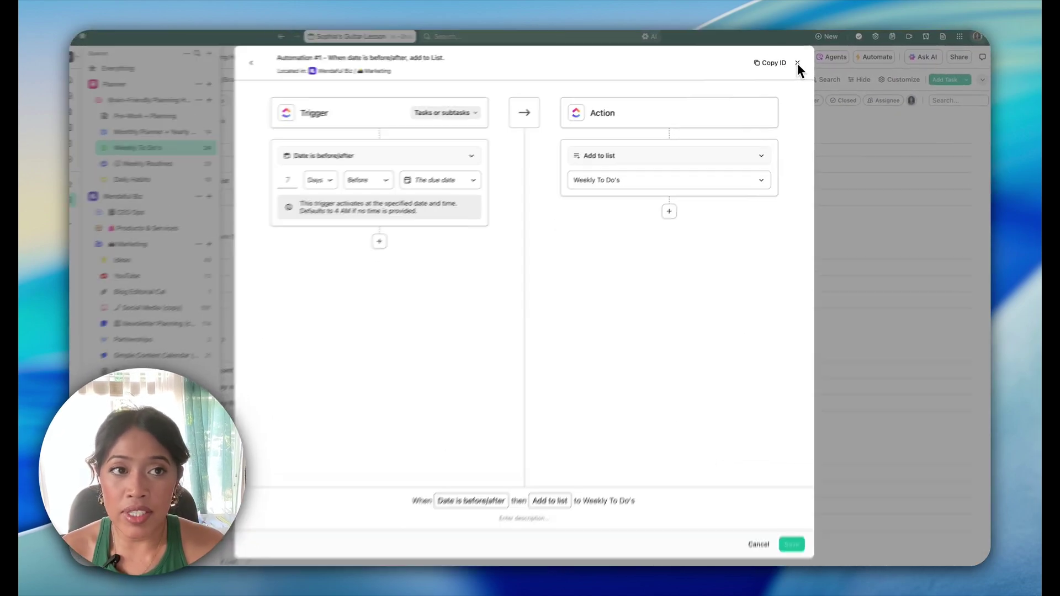
left_click(764, 90)
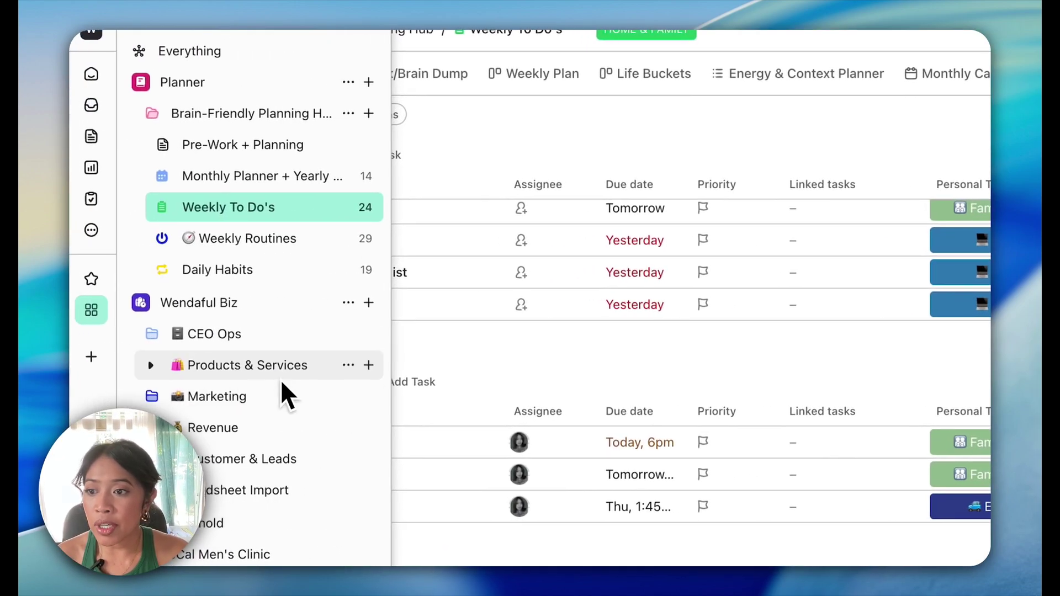
left_click(143, 307)
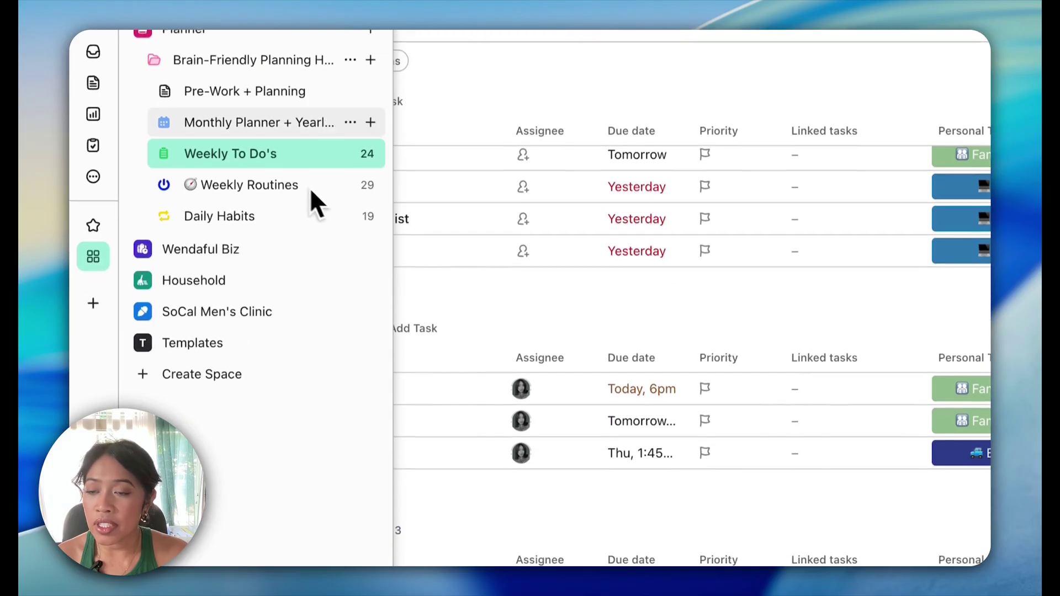
scroll(514, 381, "down", 5)
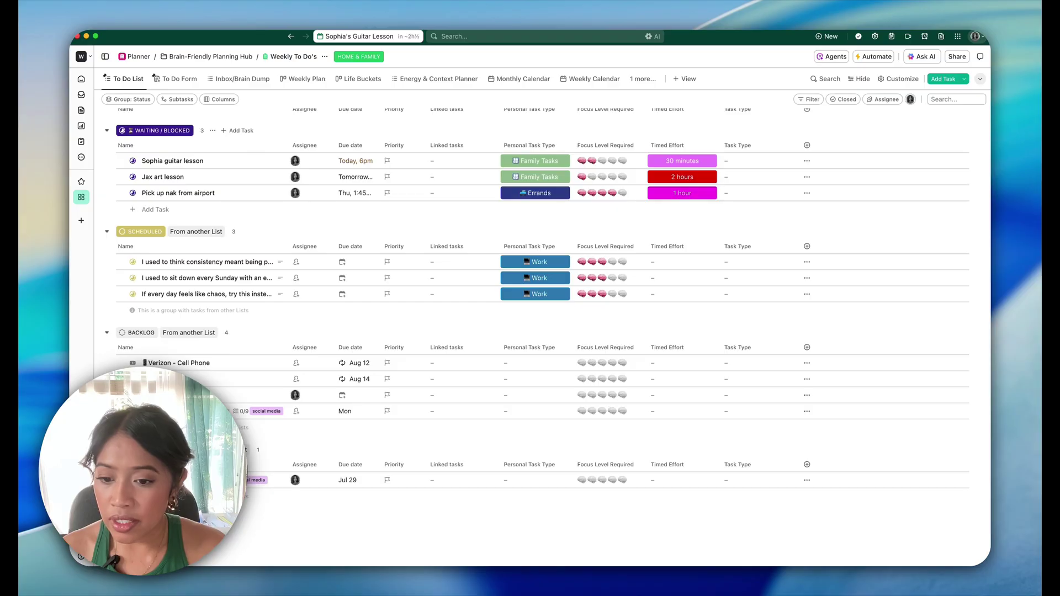
scroll(374, 288, "up", 5)
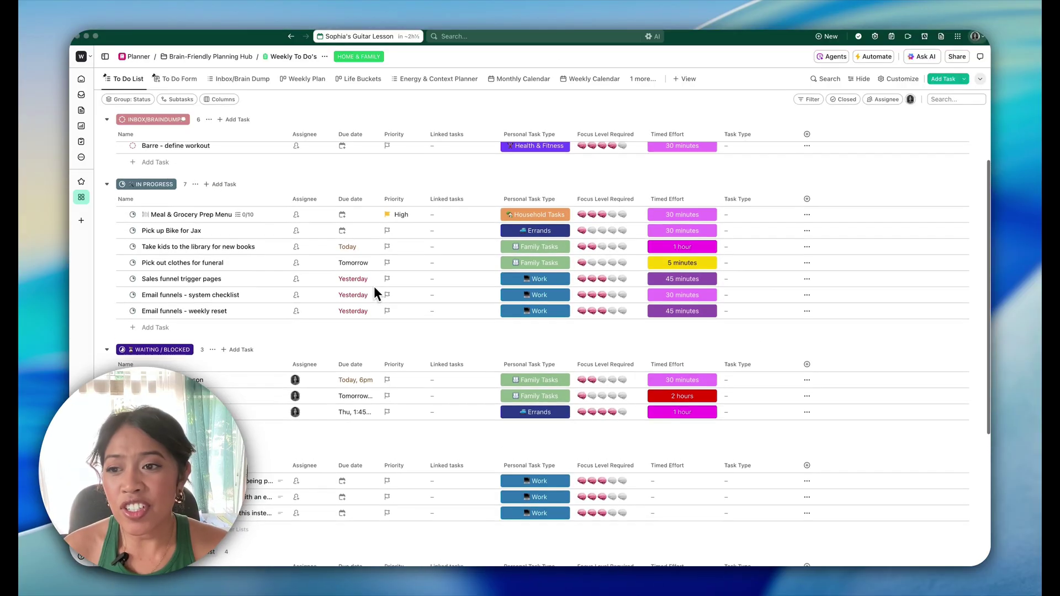
scroll(374, 289, "up", 4)
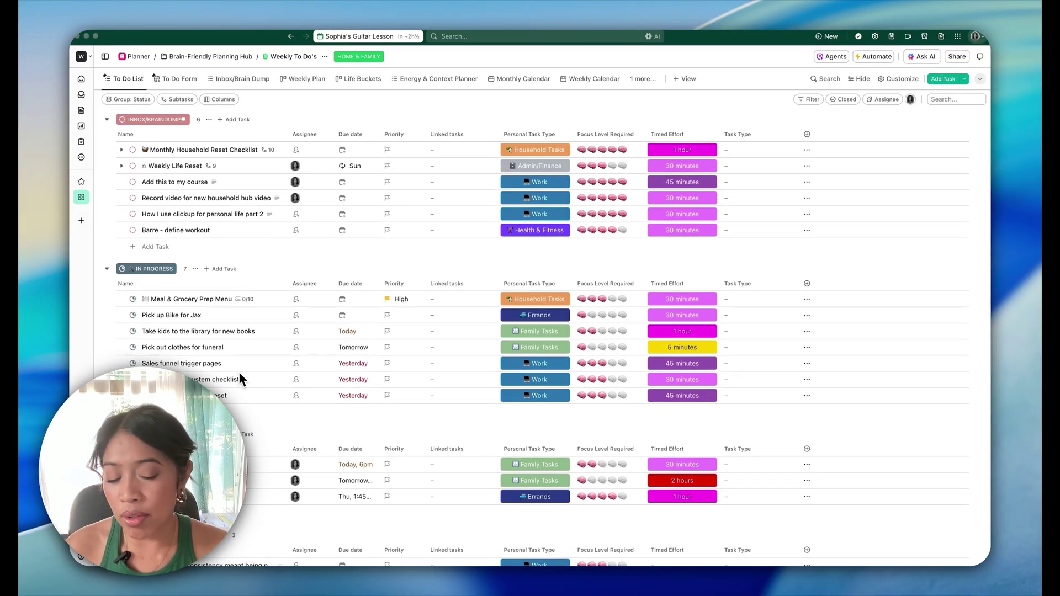
scroll(411, 346, "down", 1)
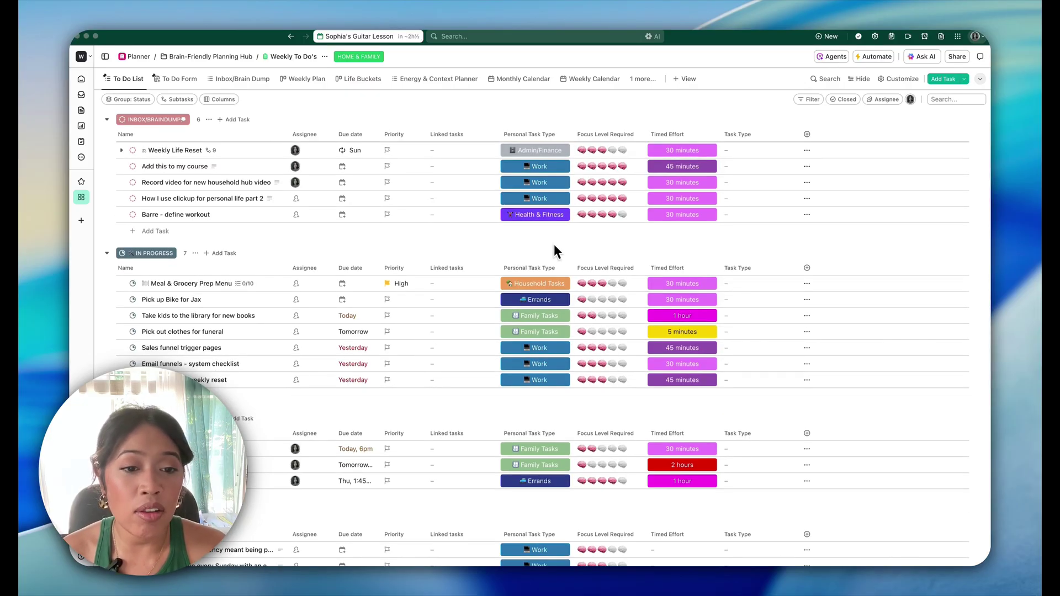
scroll(545, 279, "down", 2)
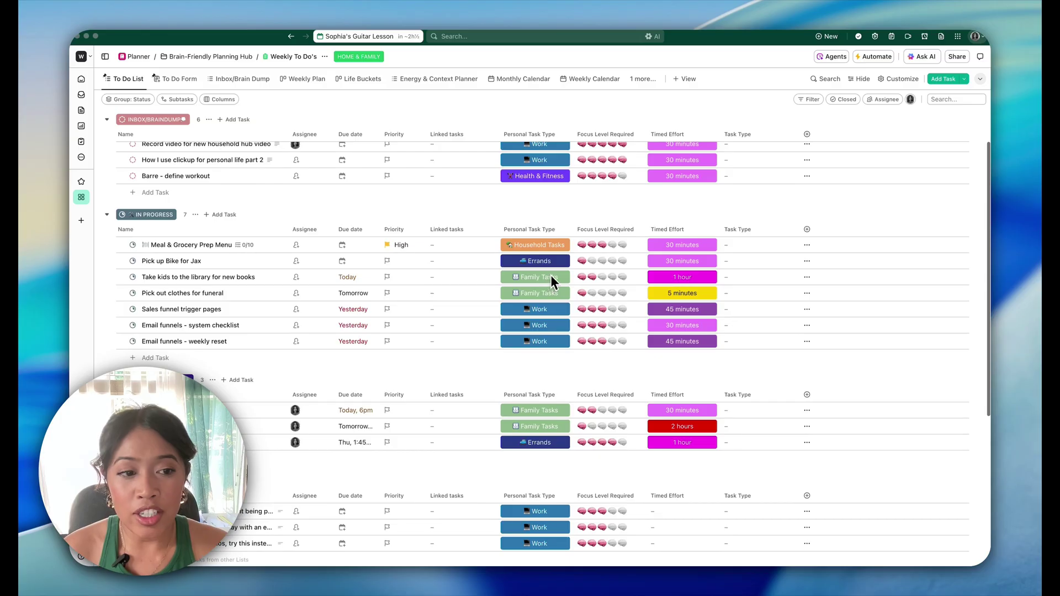
scroll(462, 213, "up", 1)
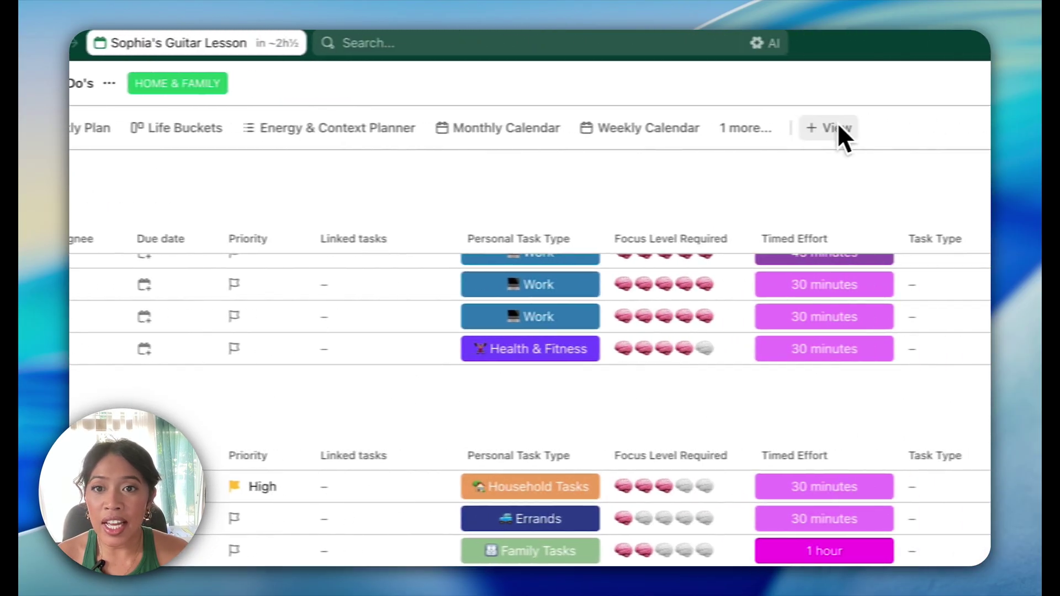
Step: Switch to the Energy & Context Planner view and try a below-two Focus Level filter
left_click(226, 131)
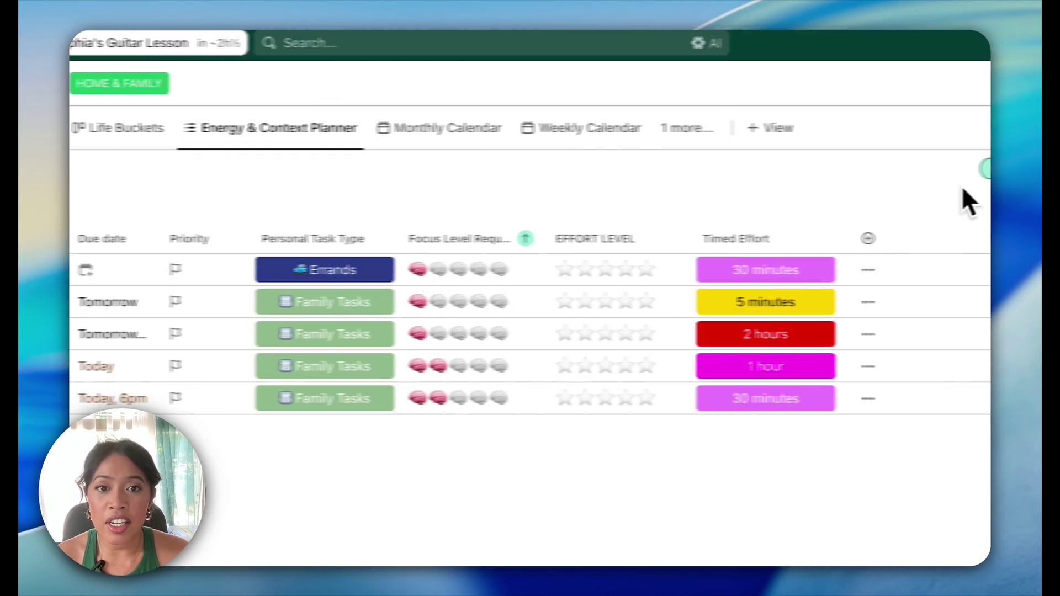
left_click(987, 169)
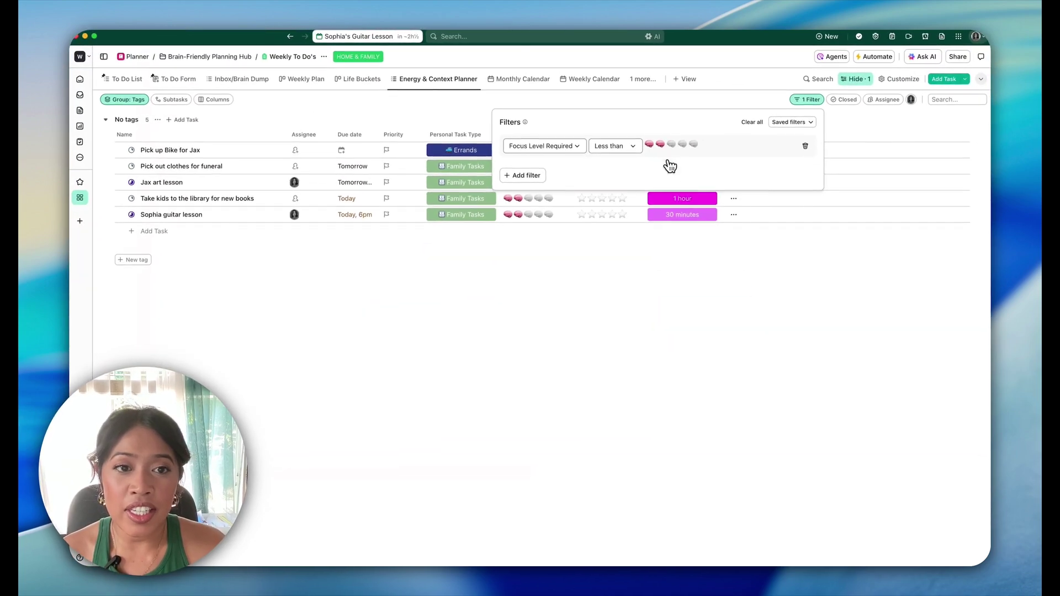
left_click(671, 145)
left_click(390, 123)
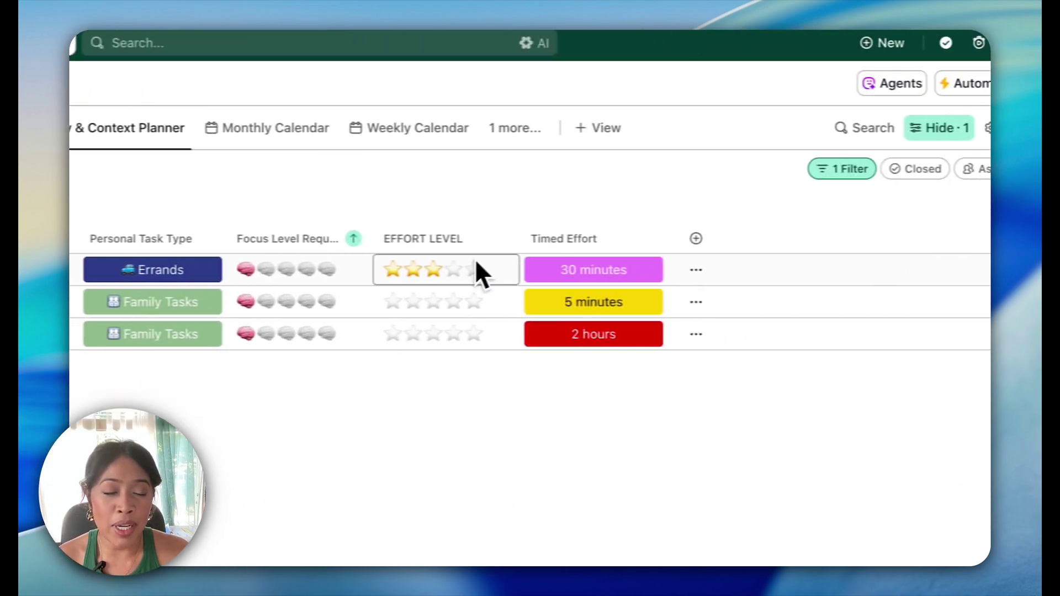
left_click(844, 169)
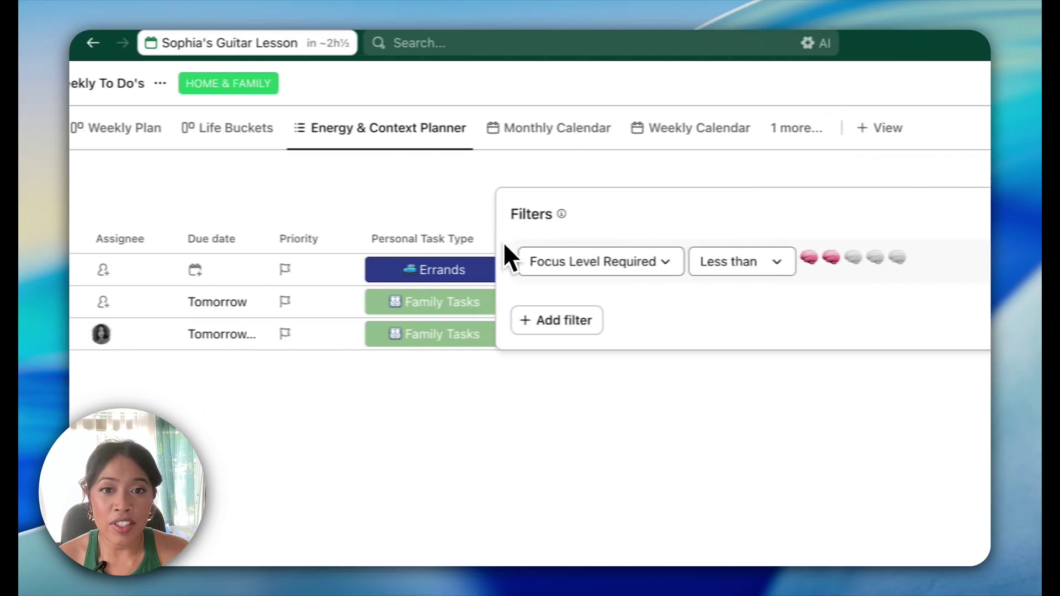
left_click(309, 213)
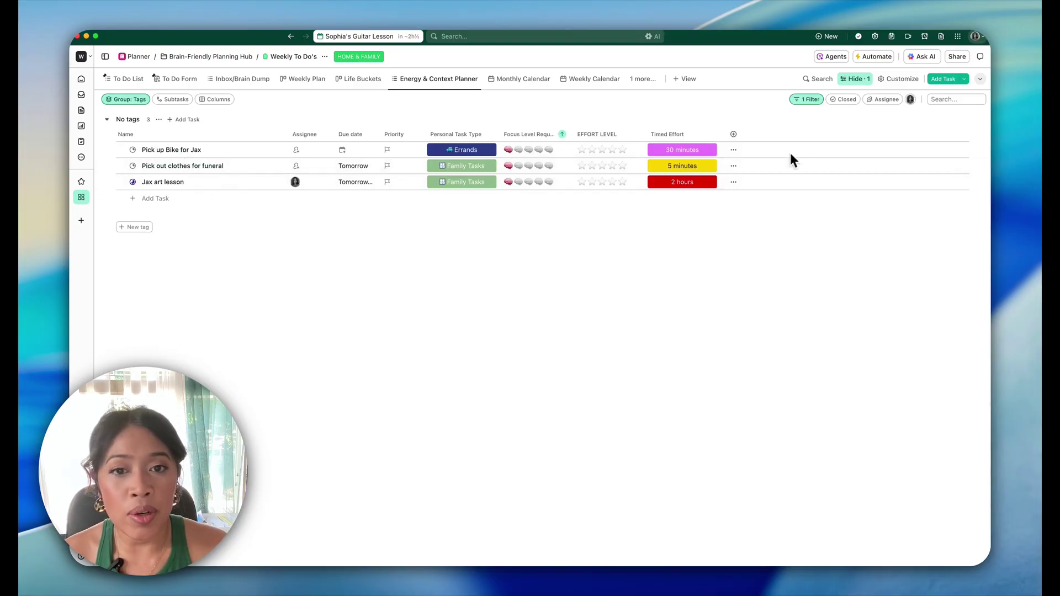
Step: Change the Focus Level Required filter to Greater than 2
left_click(806, 100)
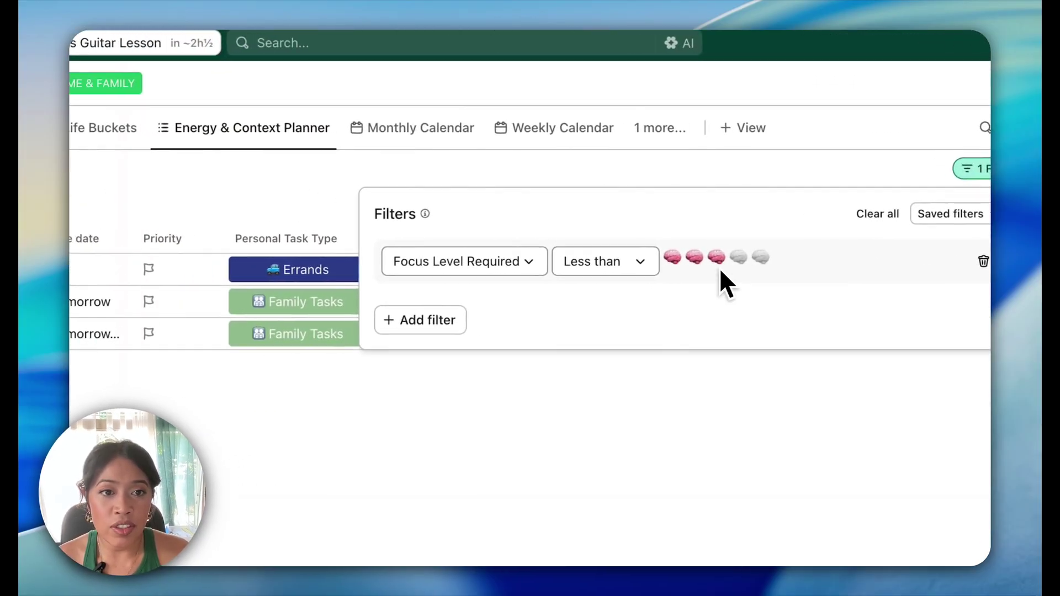
left_click(618, 267)
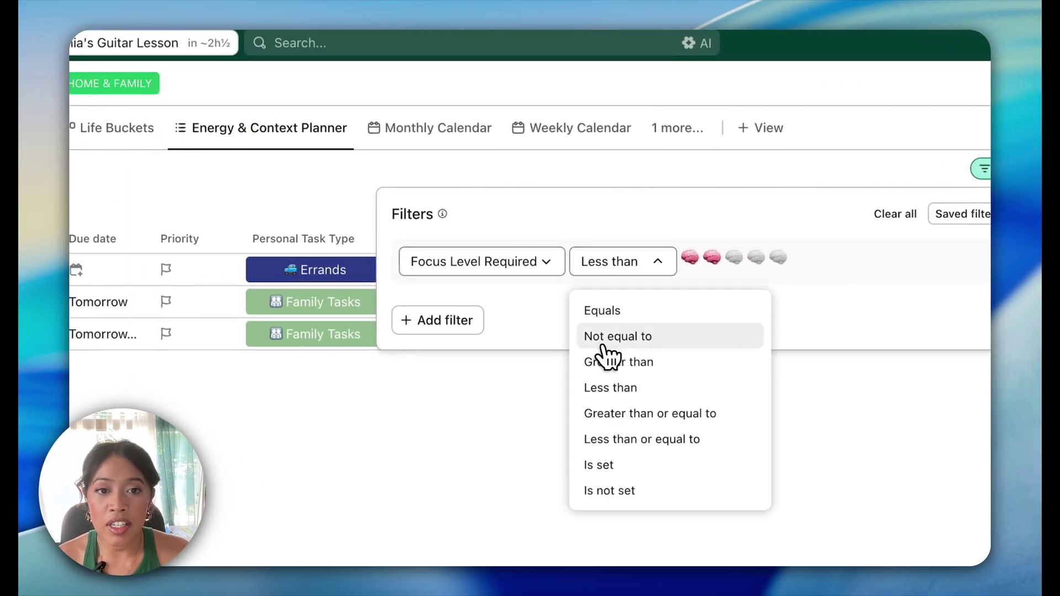
left_click(607, 371)
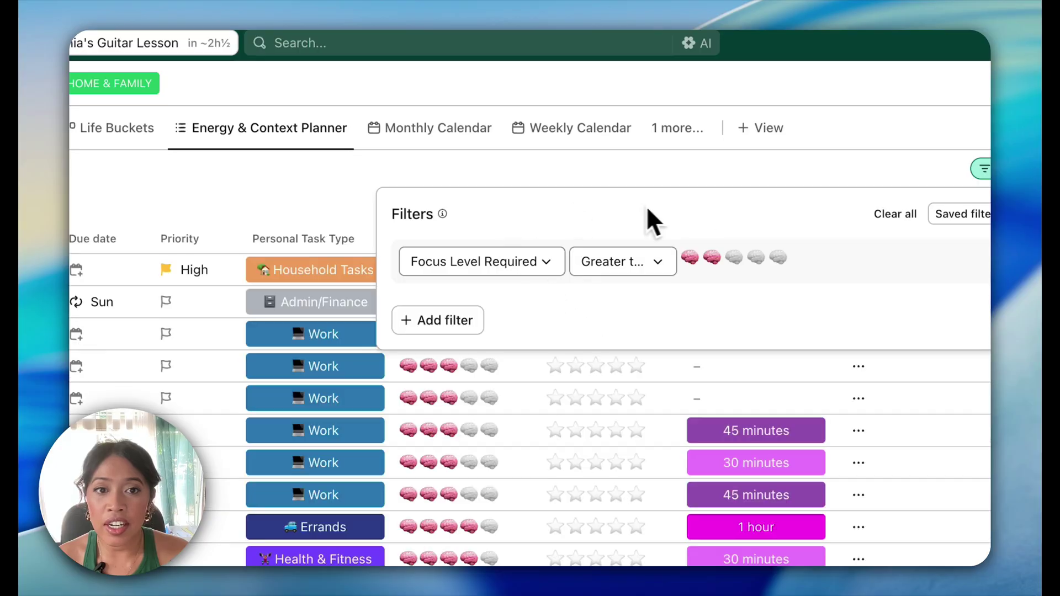
left_click(743, 263)
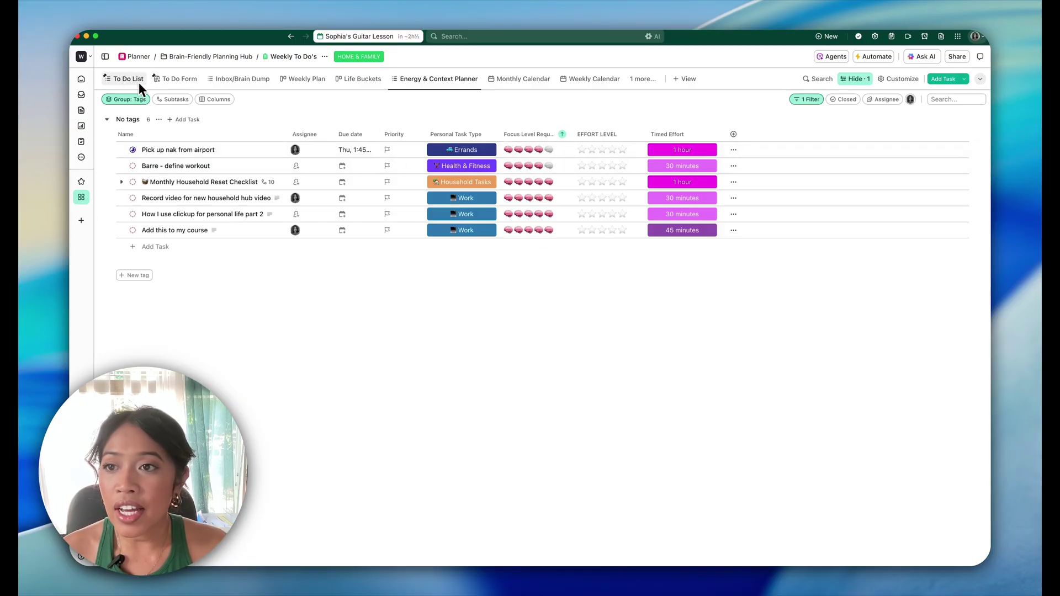
Step: Switch to the Inbox/Brain Dump view and check the Household Tasks type options
left_click(238, 79)
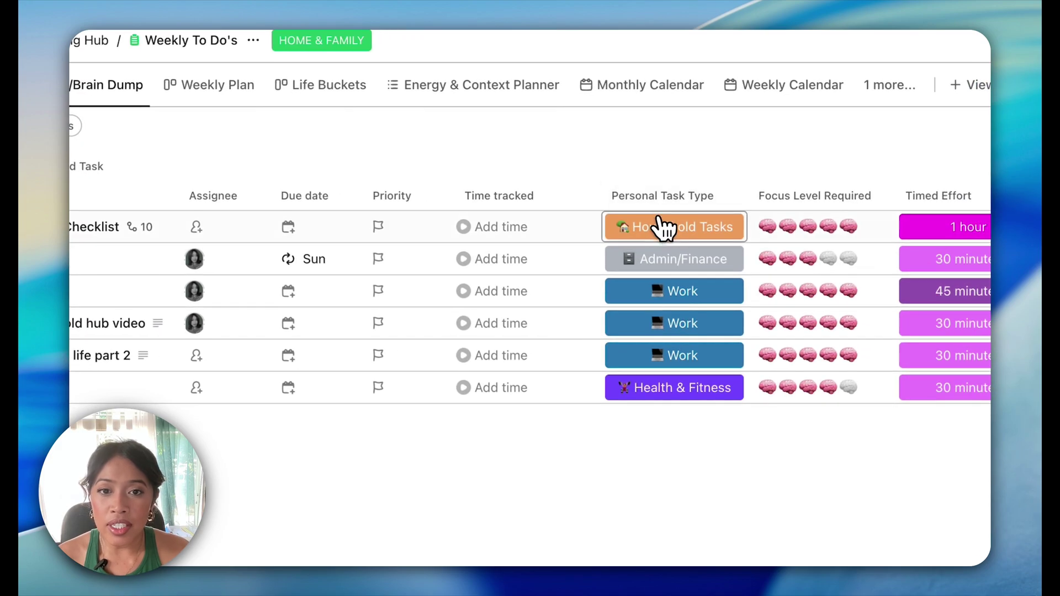
left_click(661, 231)
scroll(694, 433, "down", 3)
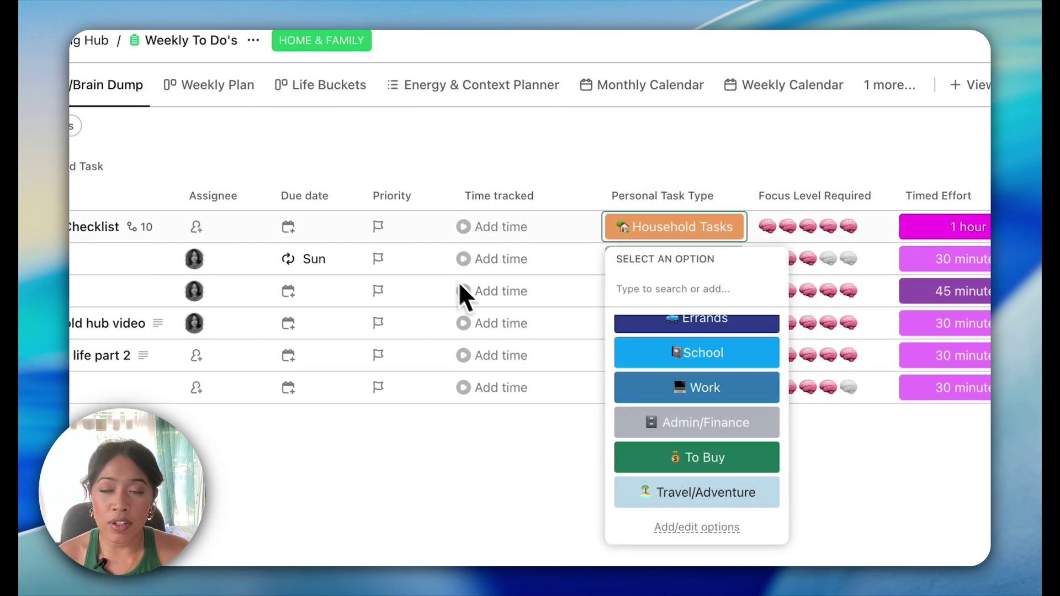
left_click(369, 170)
Step: Clear the active filter and view the Weekly Plan and Life Buckets boards
left_click(758, 169)
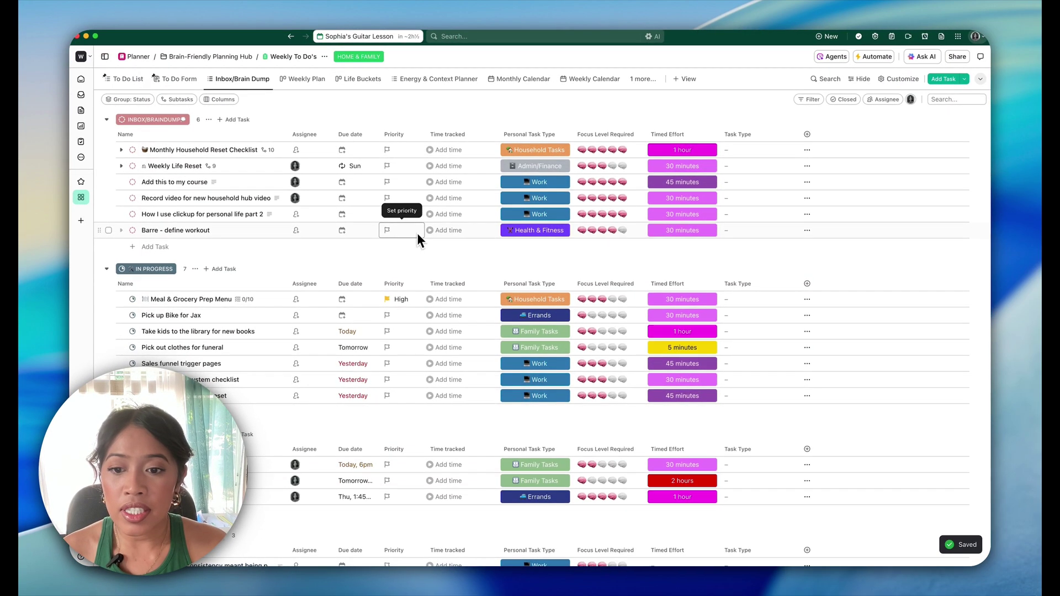
scroll(499, 328, "down", 2)
scroll(542, 335, "up", 2)
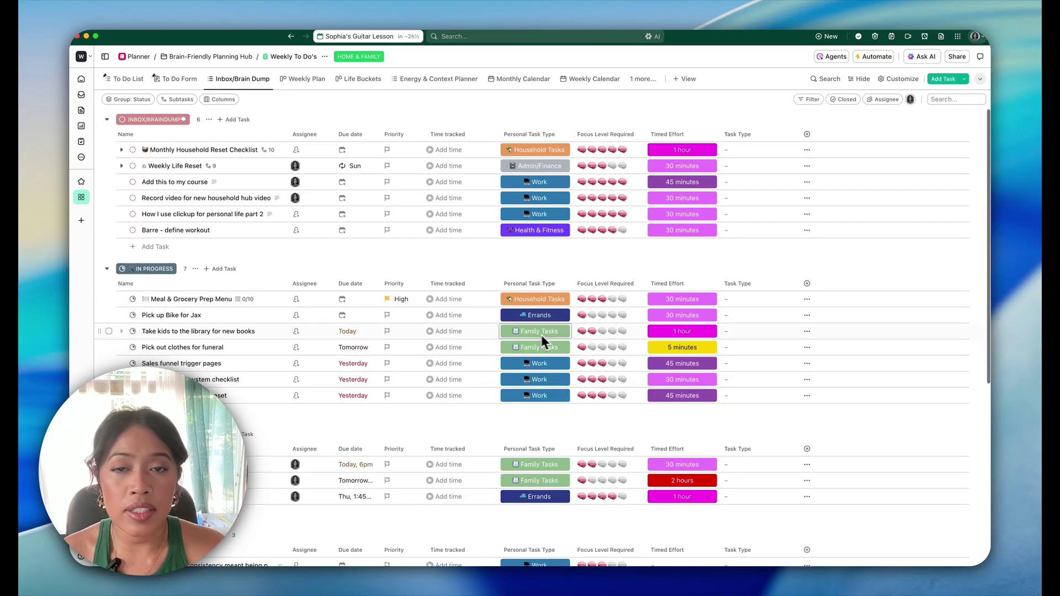
left_click(307, 78)
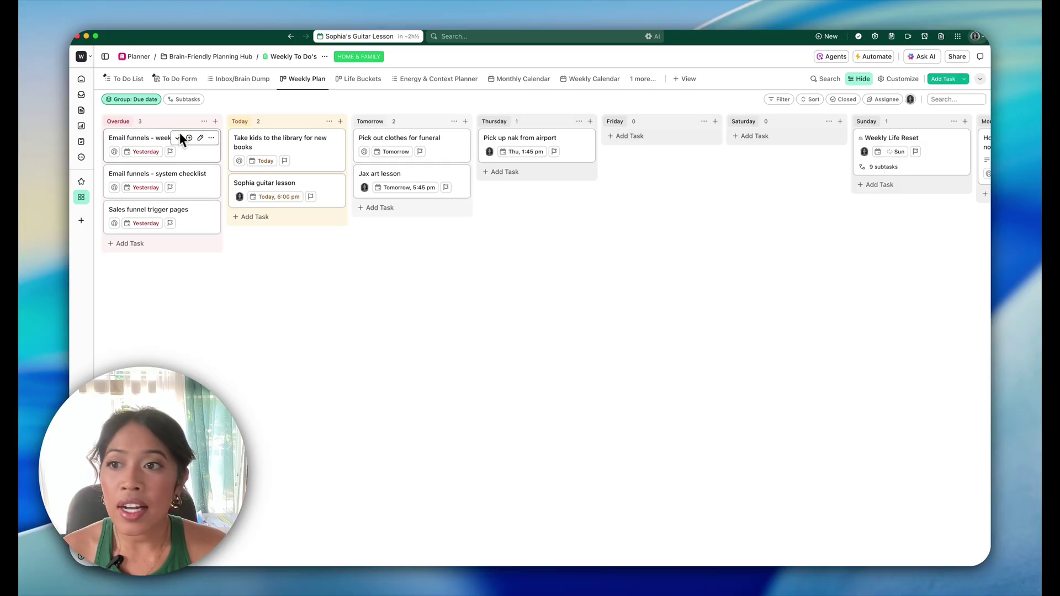
left_click(362, 78)
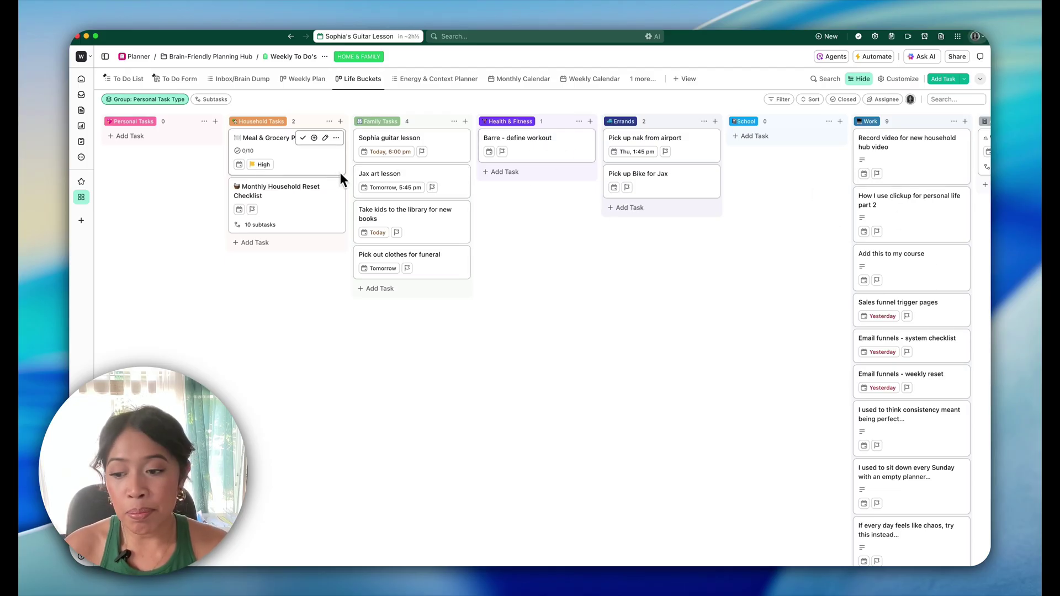
Step: Move through the Monthly Calendar to the Weekly Calendar showing July 20–26
left_click(436, 79)
left_click(523, 79)
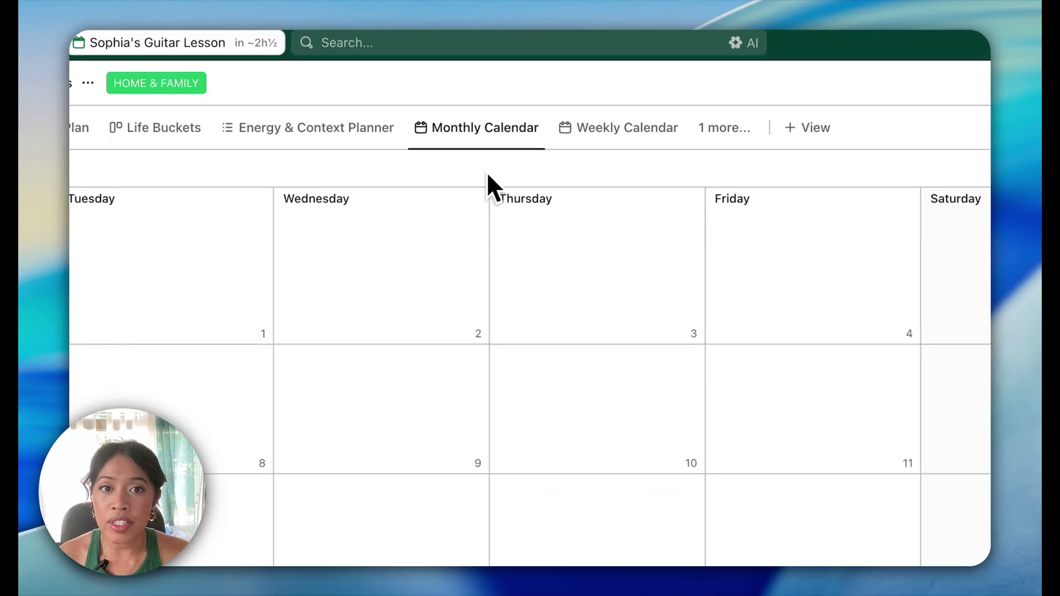
left_click(594, 136)
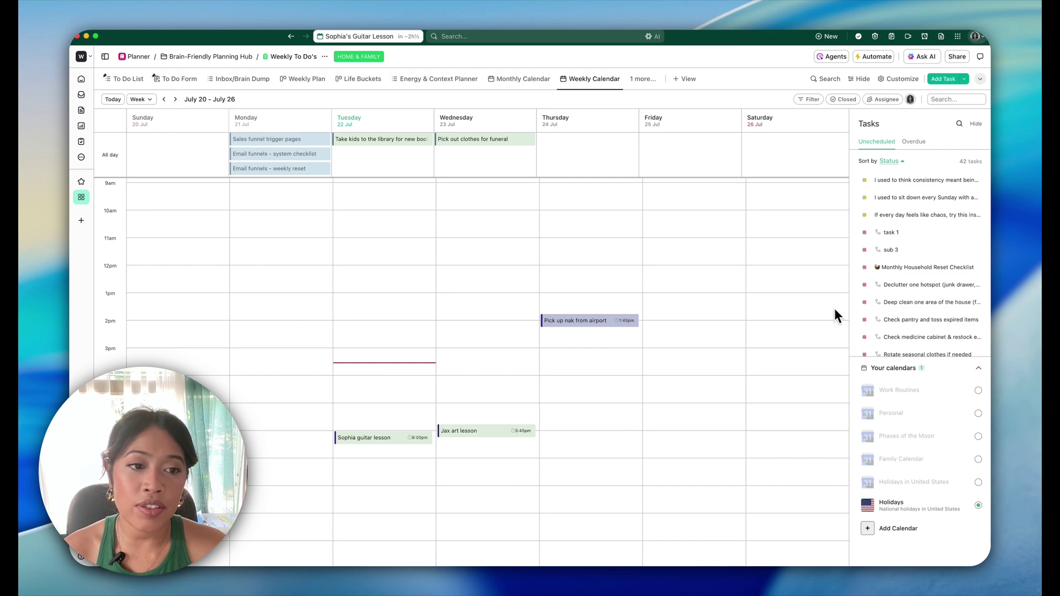
left_click(642, 79)
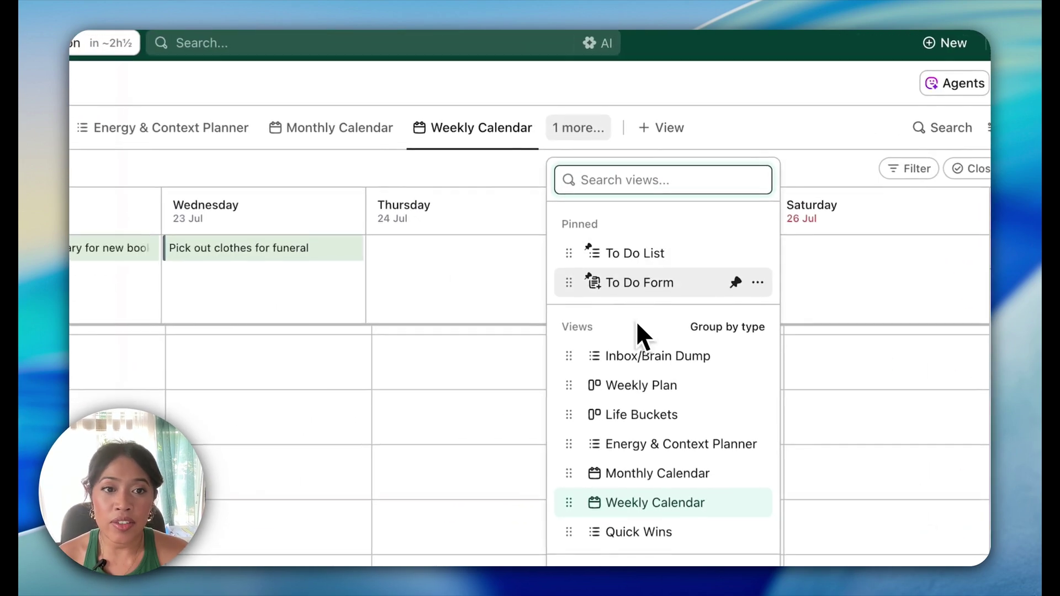
left_click(357, 170)
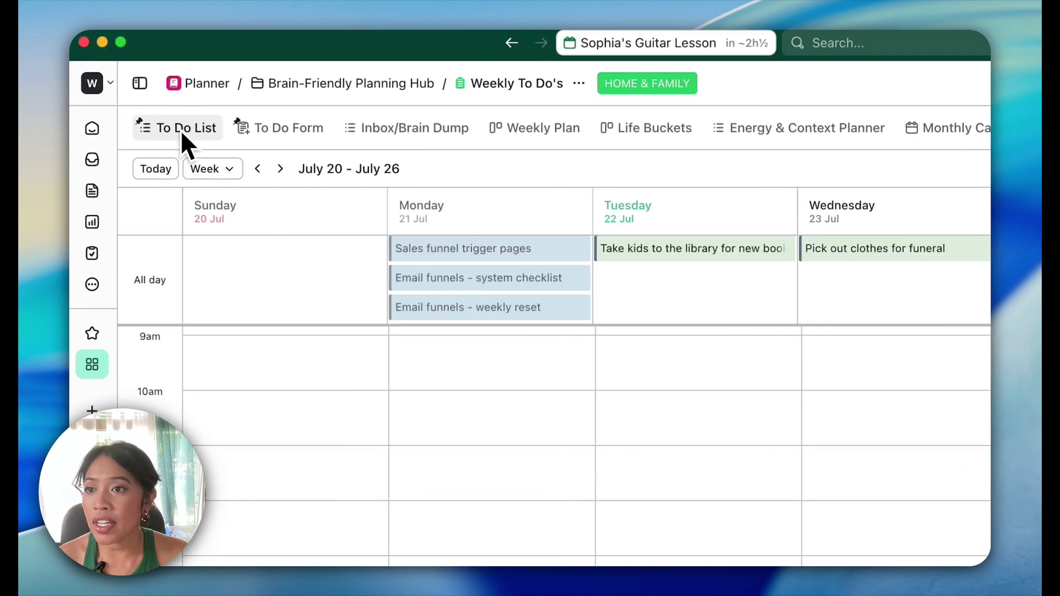
Step: Open Weekly Routines from the Spaces sidebar and scroll through its Household, Themed Days and Mood Based Menus groups
left_click(97, 368)
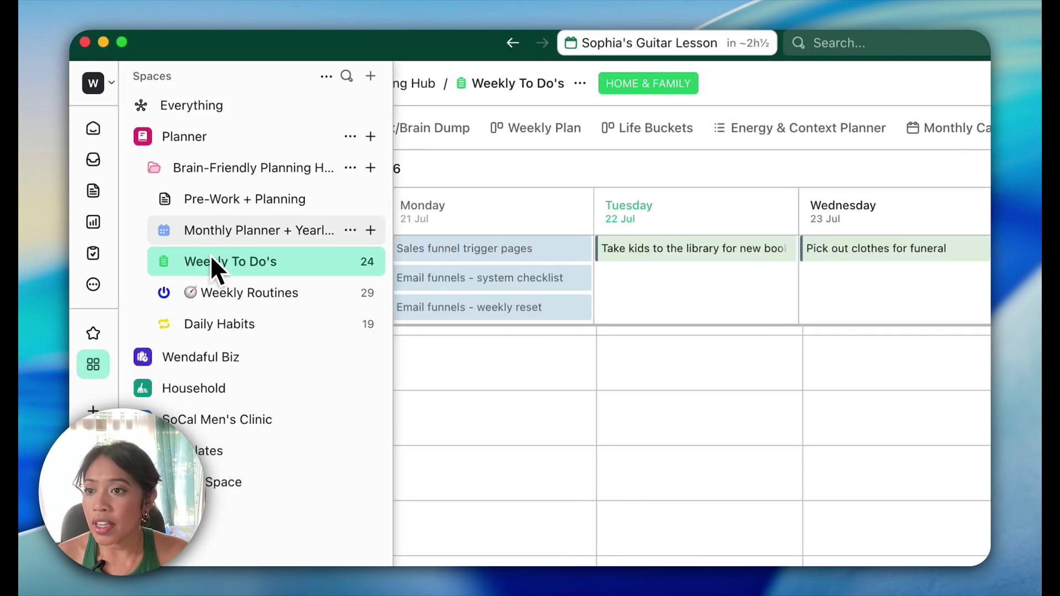
left_click(235, 293)
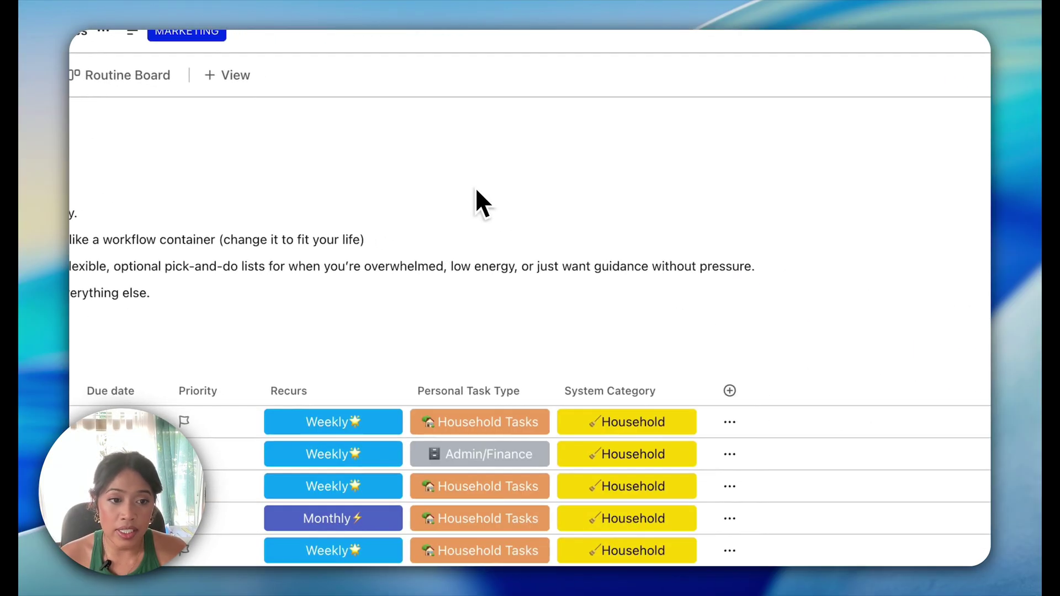
scroll(420, 353, "down", 5)
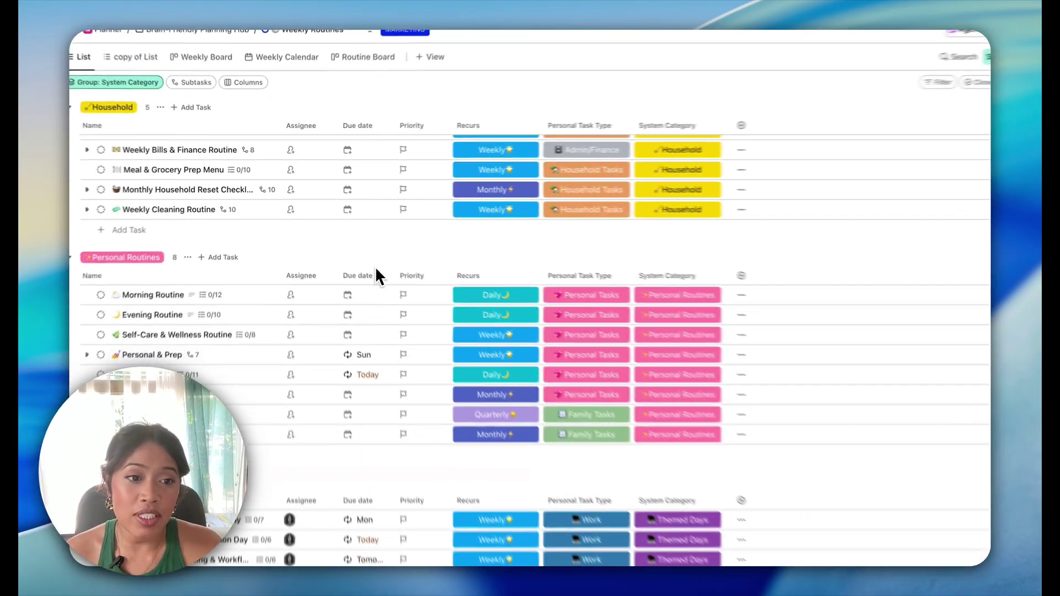
scroll(356, 254, "down", 2)
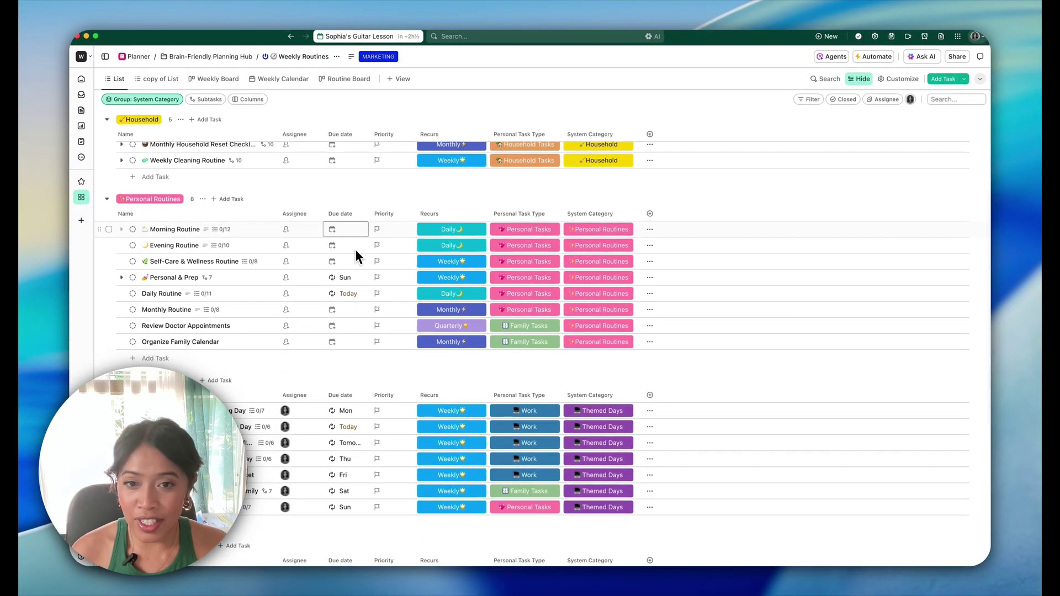
scroll(355, 250, "up", 3)
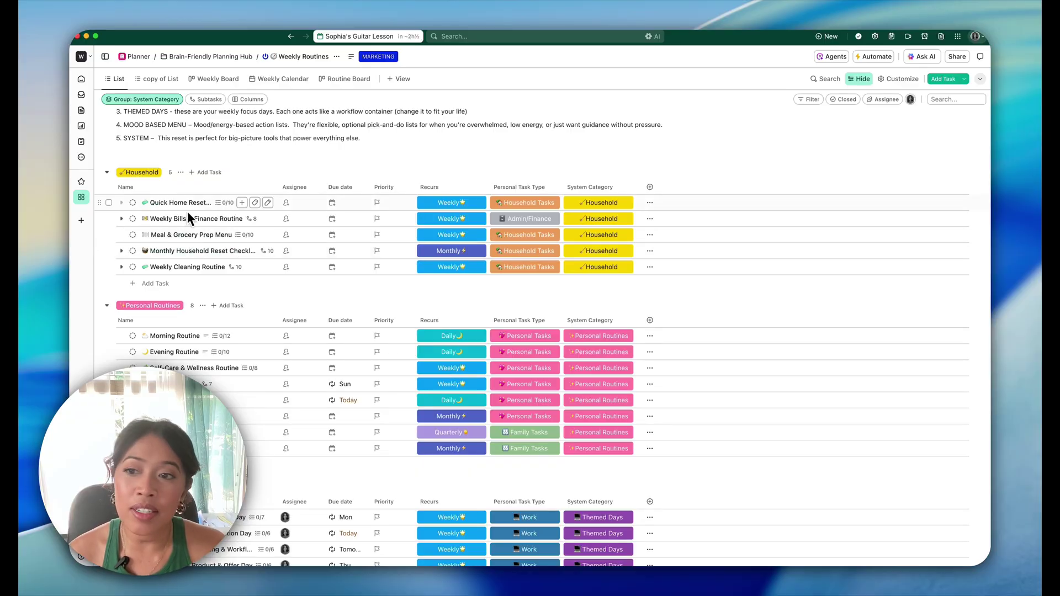
scroll(253, 277, "down", 3)
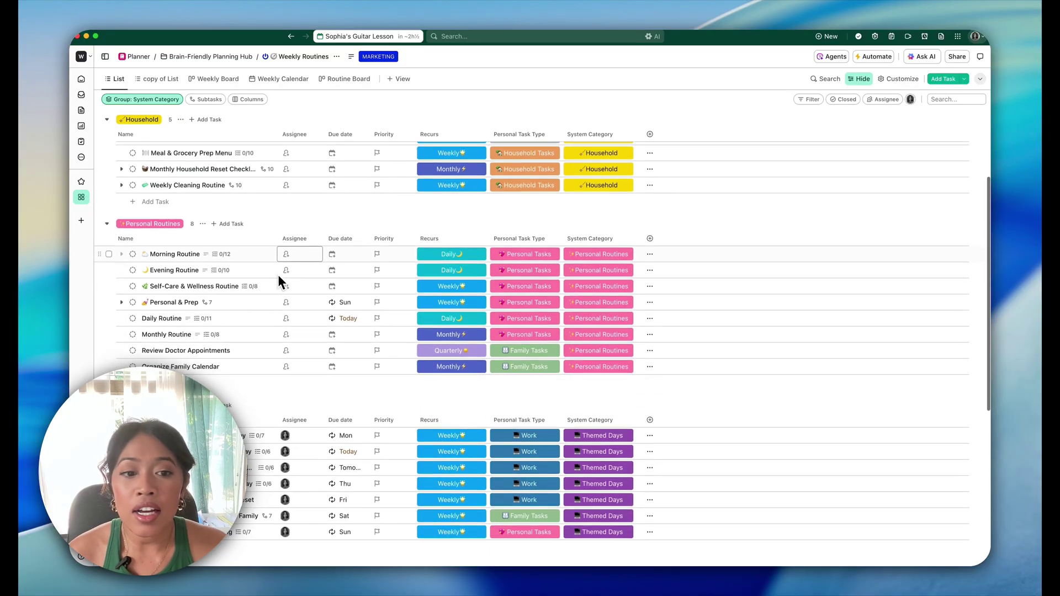
scroll(218, 331, "down", 3)
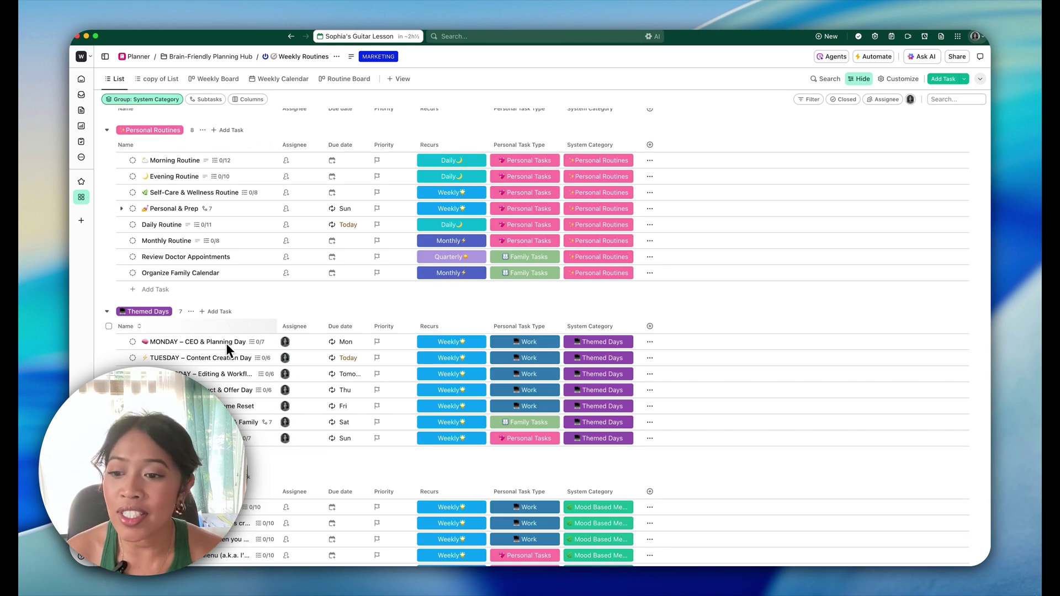
scroll(285, 326, "down", 5)
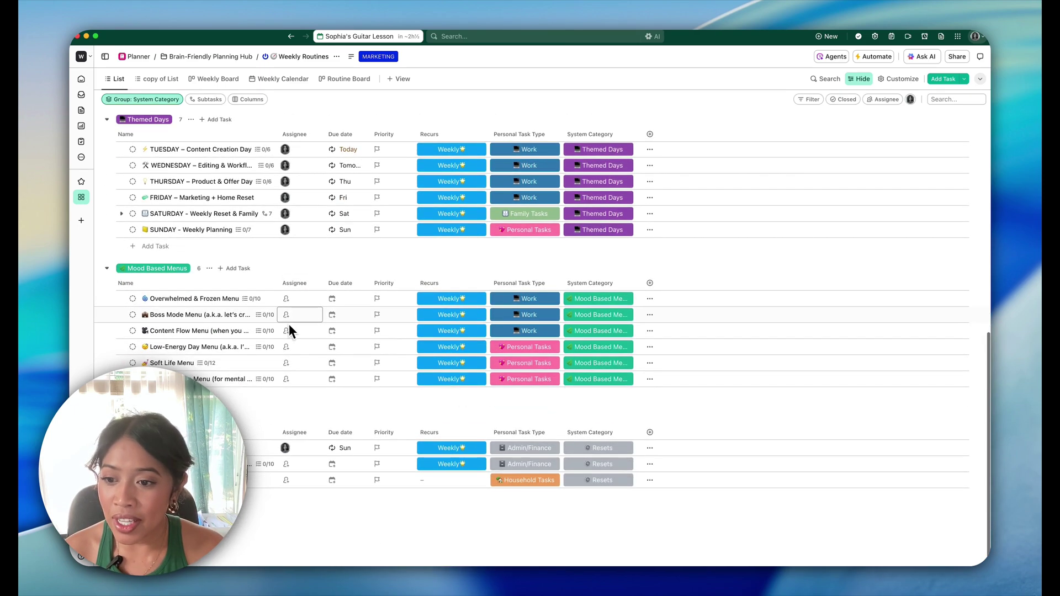
scroll(291, 328, "up", 10)
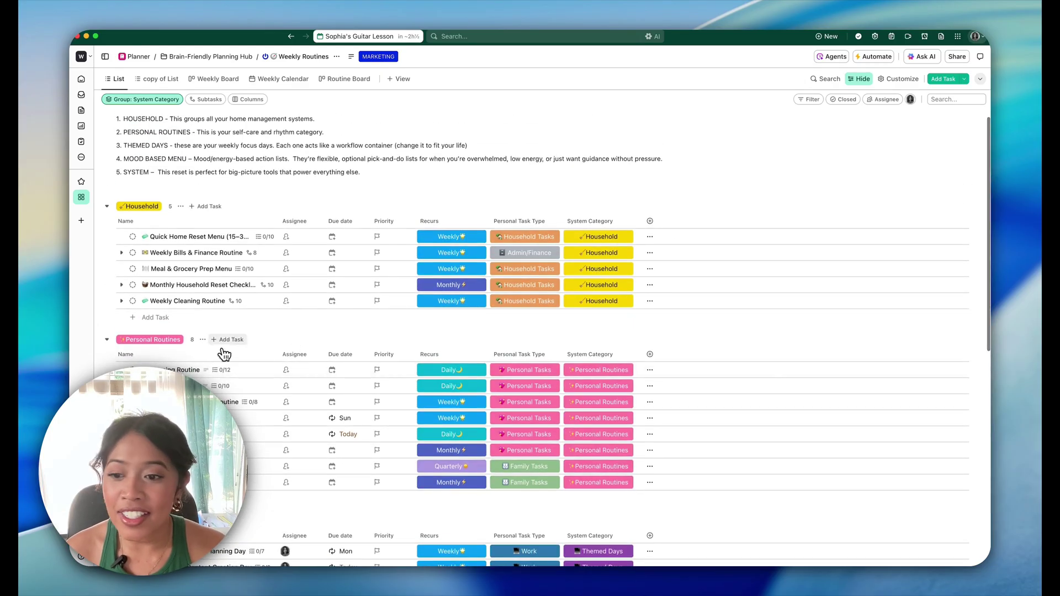
scroll(232, 347, "down", 2)
Step: Open the Morning Routine task, expand its full checklist, then close it
left_click(213, 267)
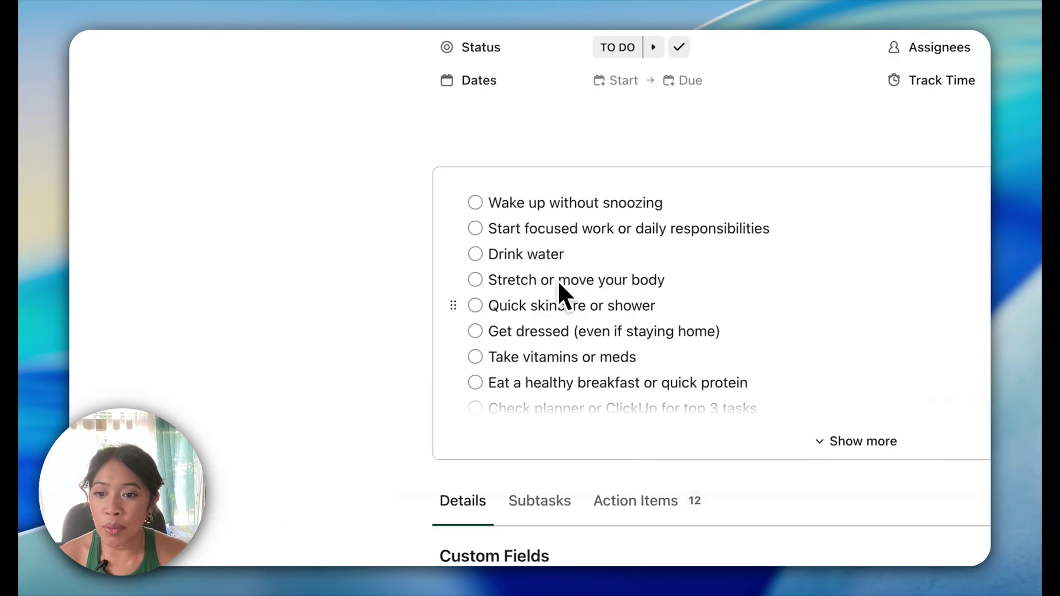
scroll(630, 348, "down", 1)
left_click(650, 396)
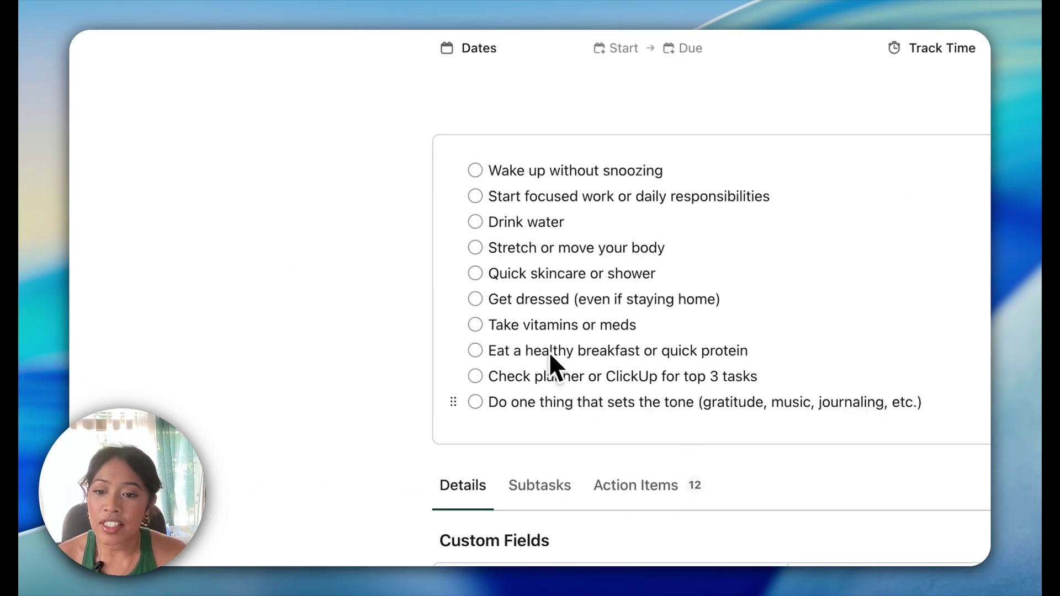
scroll(587, 260, "up", 3)
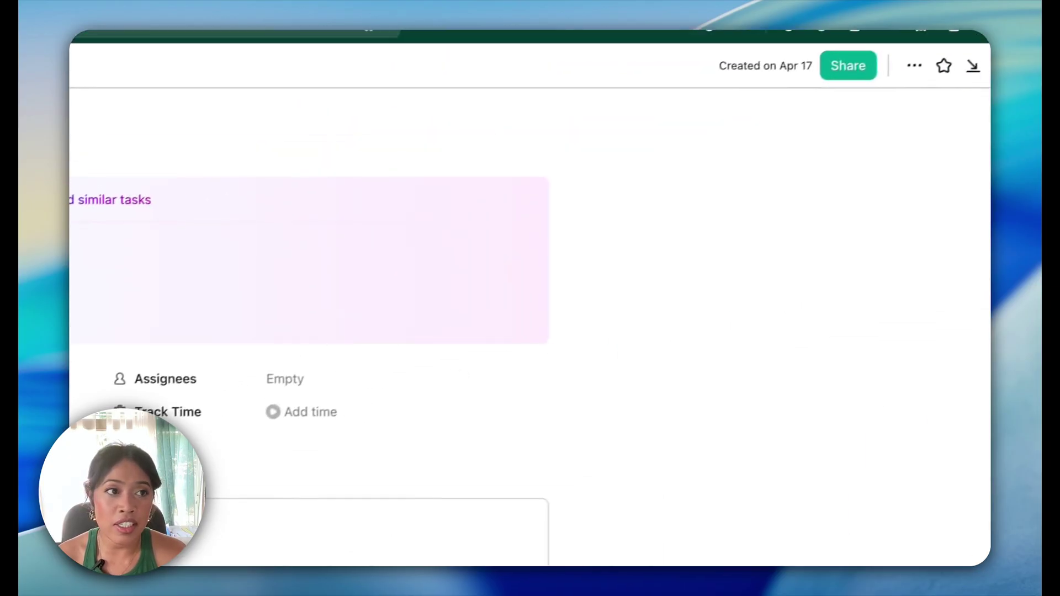
key("Escape")
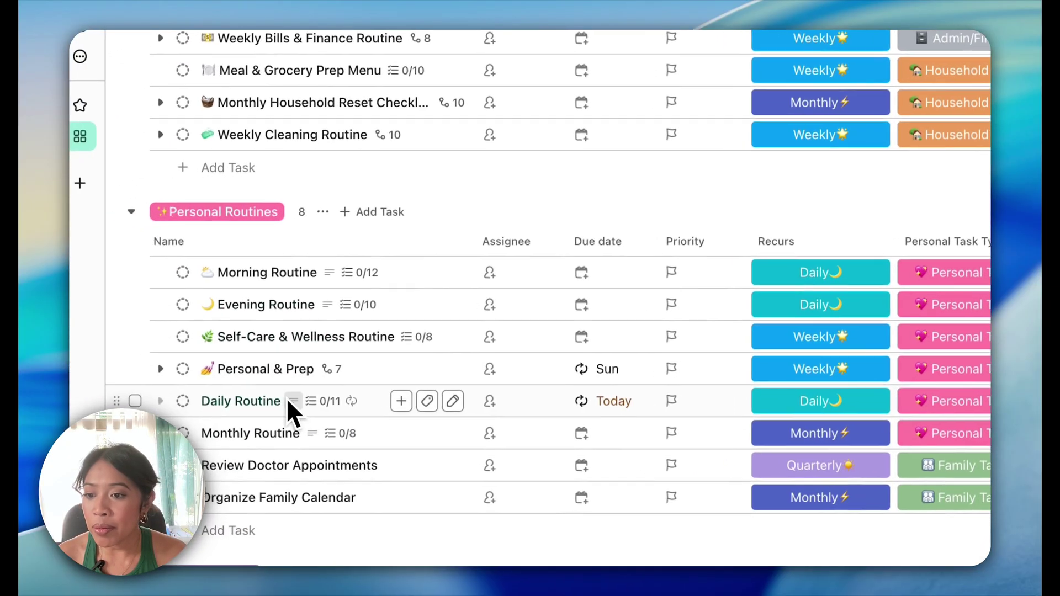
Step: View the Meal & Grocery Prep Menu's action items checklist, then close the task
scroll(306, 375, "up", 5)
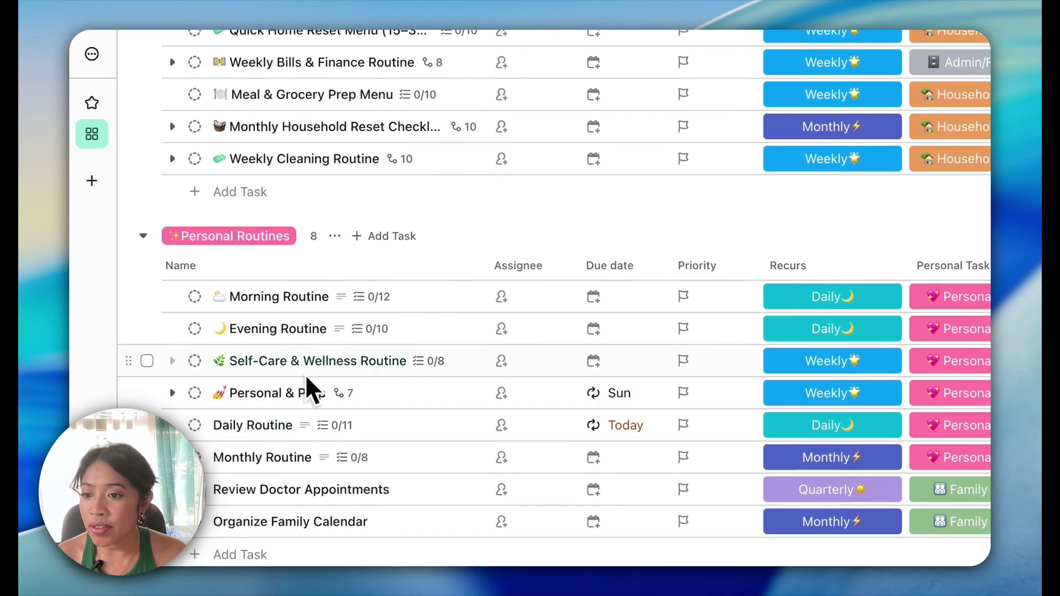
left_click(279, 213)
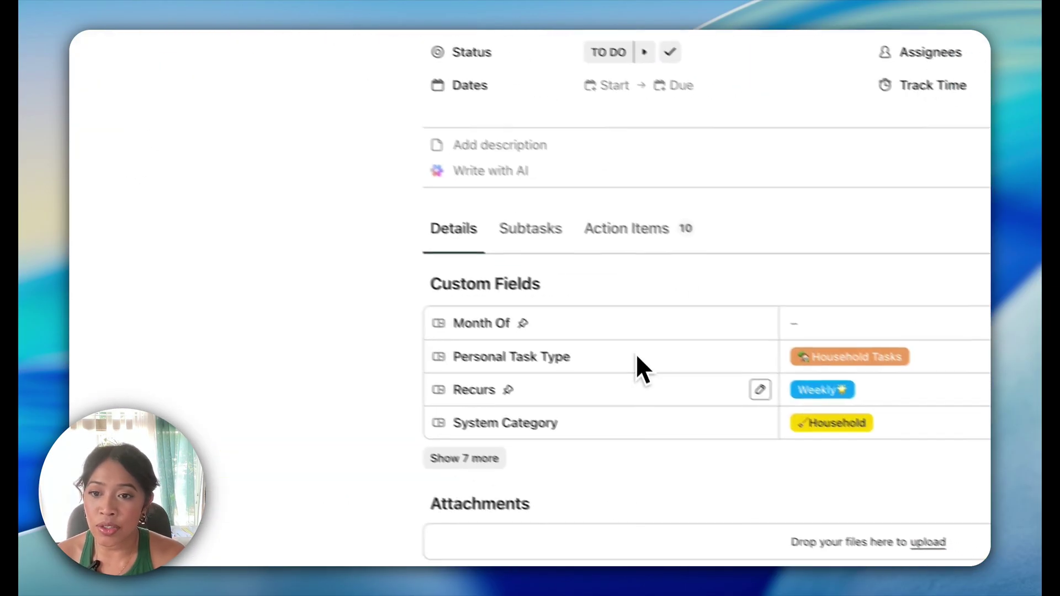
left_click(527, 203)
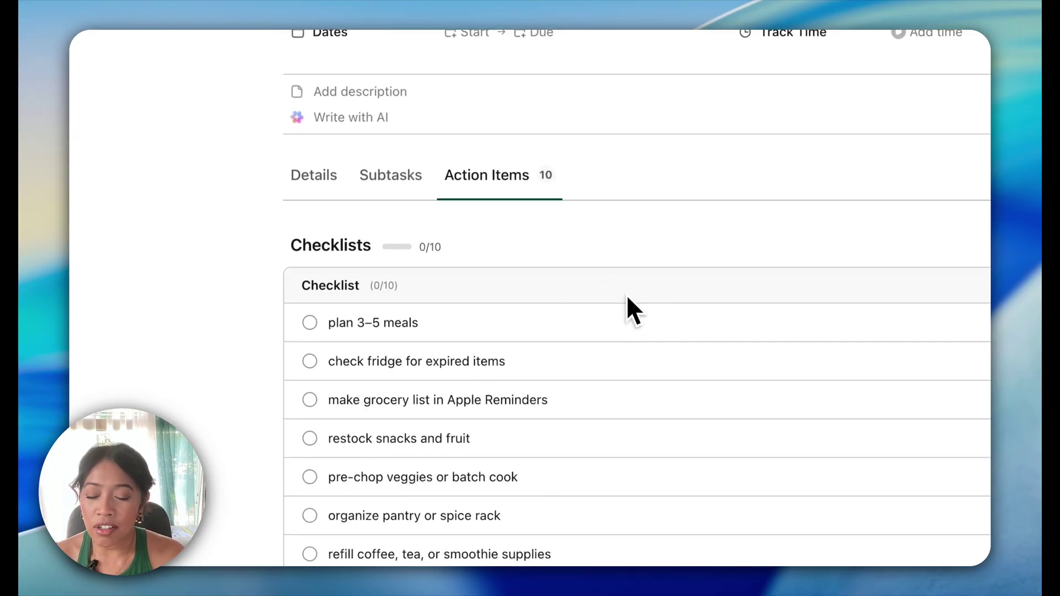
scroll(378, 325, "down", 2)
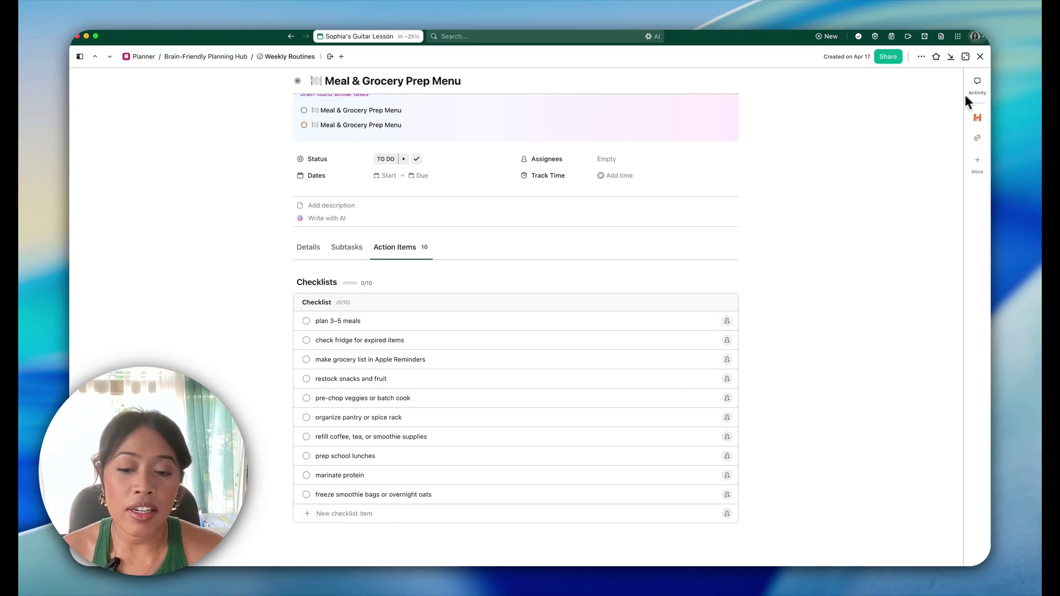
left_click(981, 57)
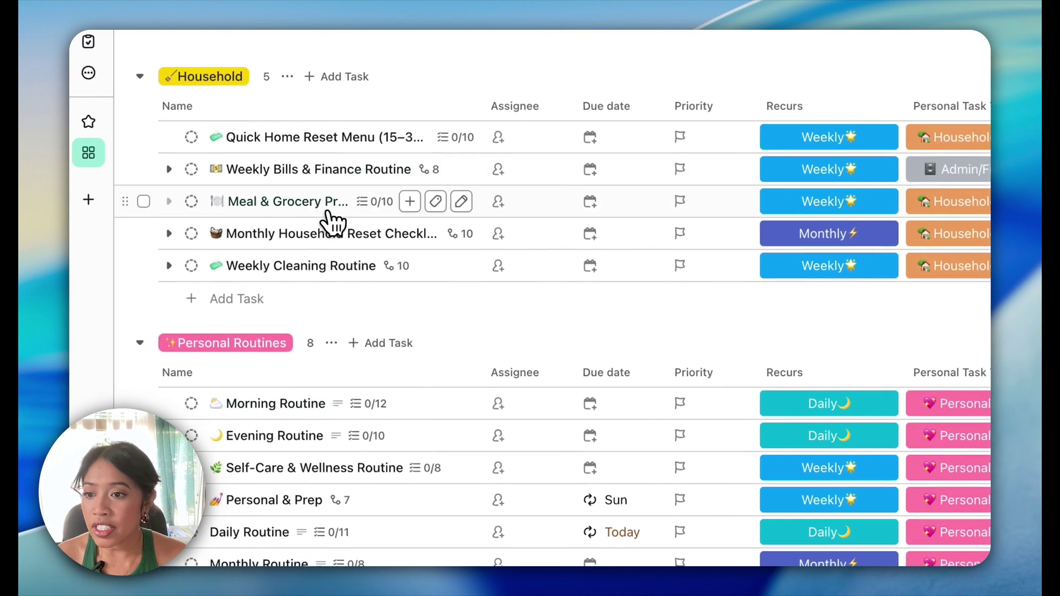
Step: Open Quick Home Reset Menu and highlight the laundry and vacuum-one-room checklist items
left_click(284, 166)
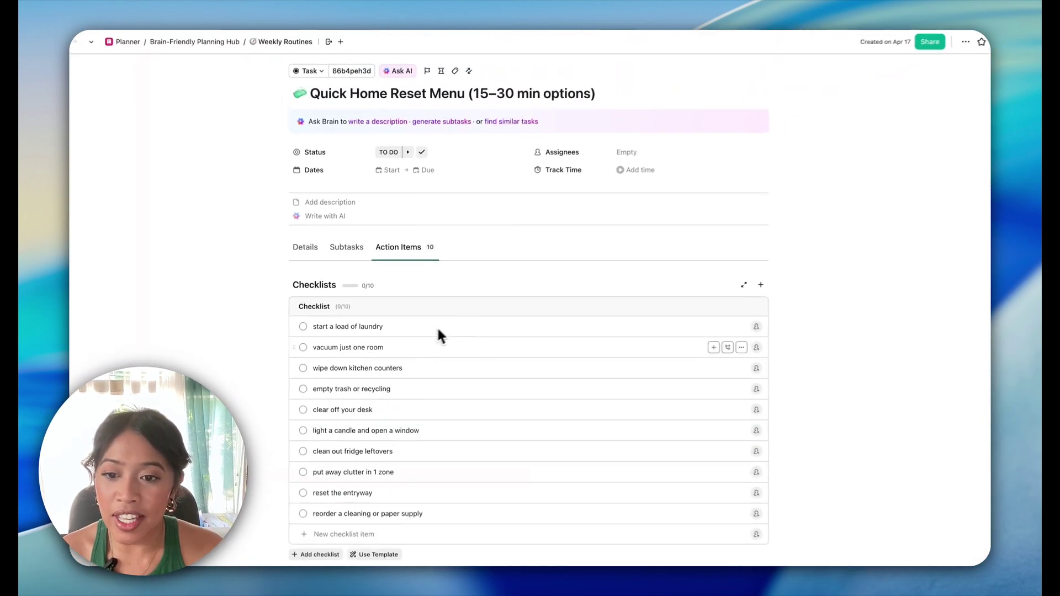
scroll(377, 311, "down", 2)
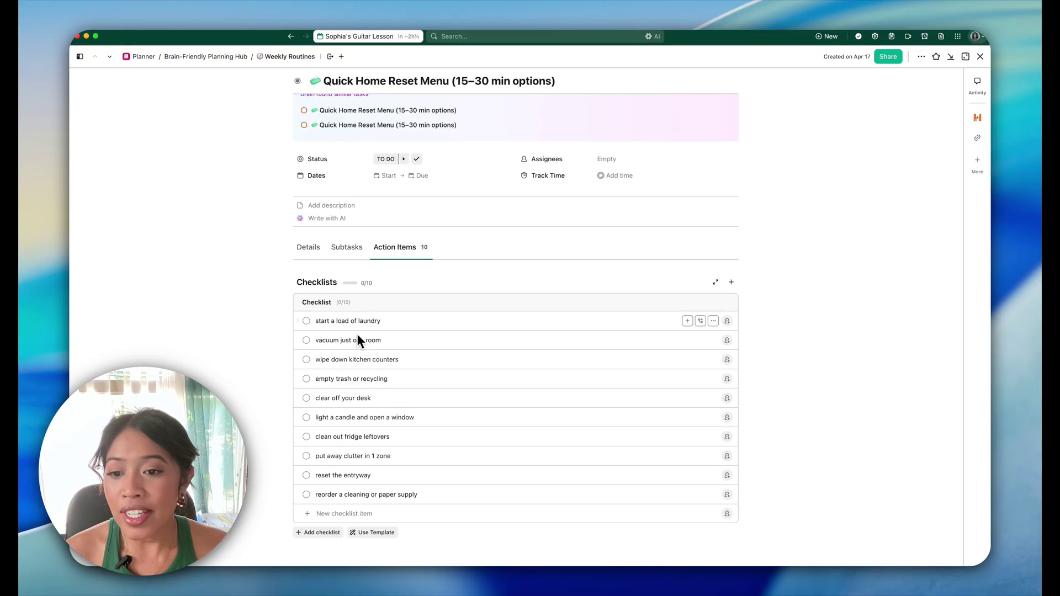
left_click_drag(317, 320, 384, 322)
left_click(316, 320)
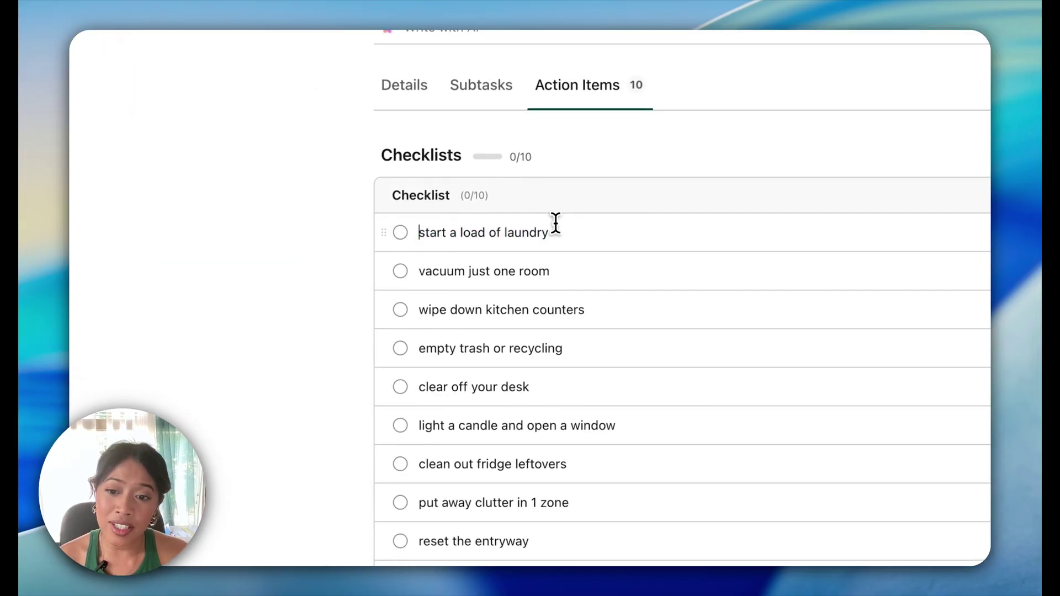
left_click_drag(422, 270, 571, 280)
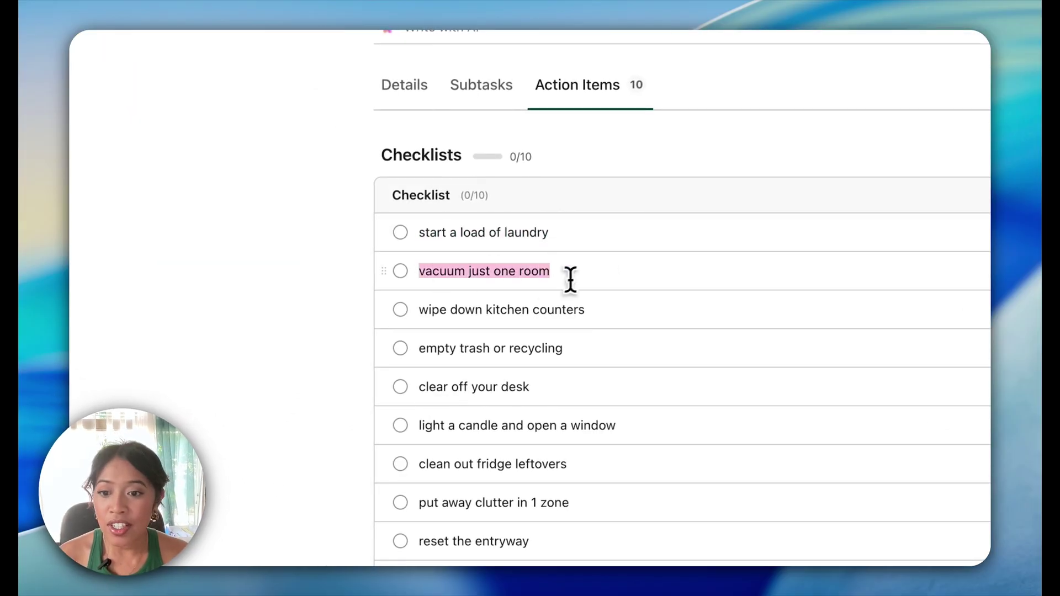
left_click(422, 309)
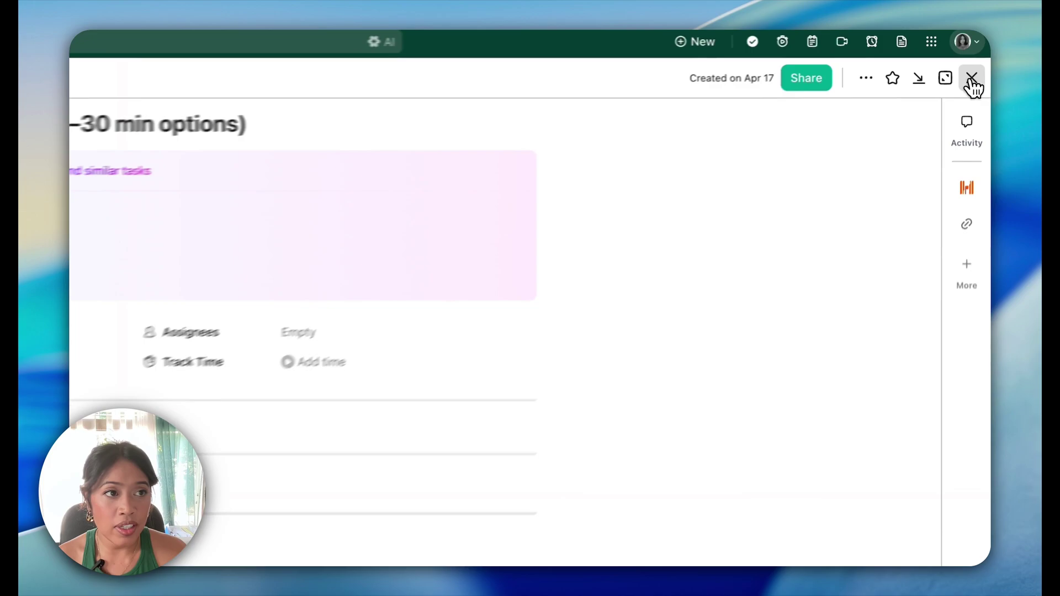
Step: Close the current task and open the Boss Mode Menu task
left_click(972, 86)
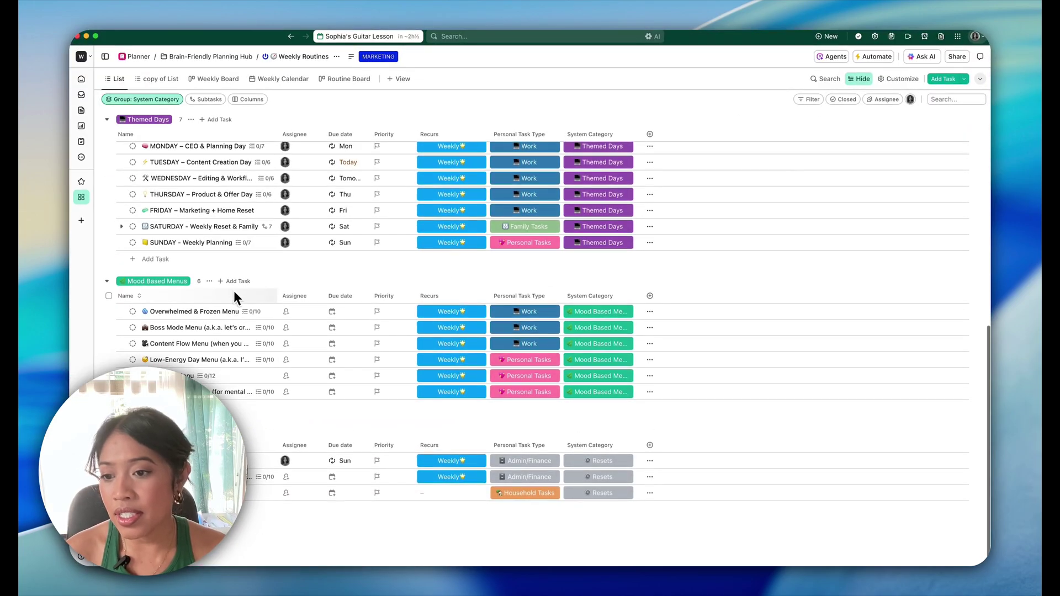
scroll(234, 292, "up", 10)
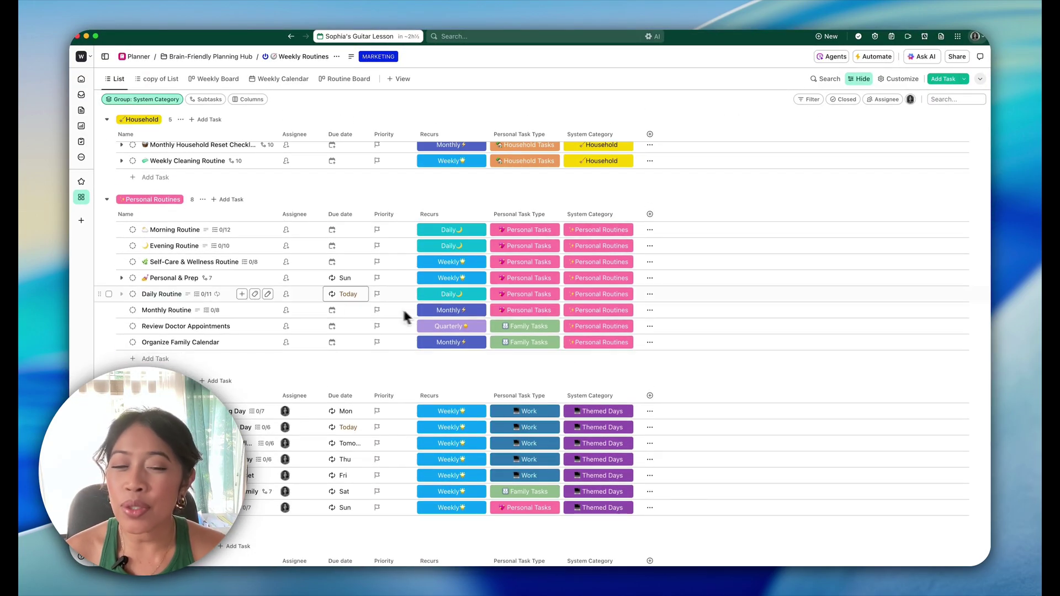
scroll(236, 300, "down", 5)
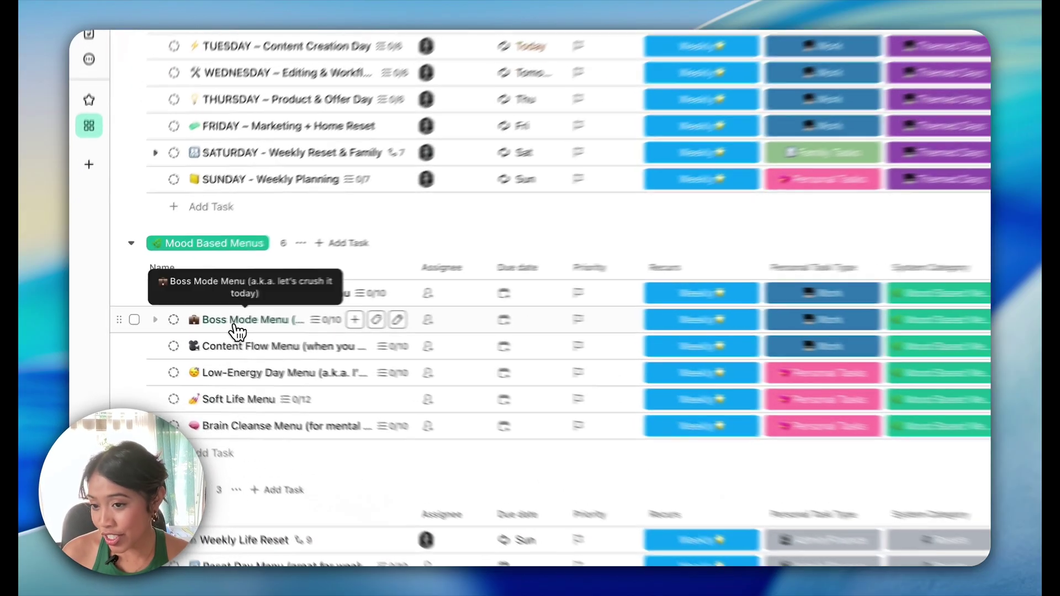
left_click(238, 326)
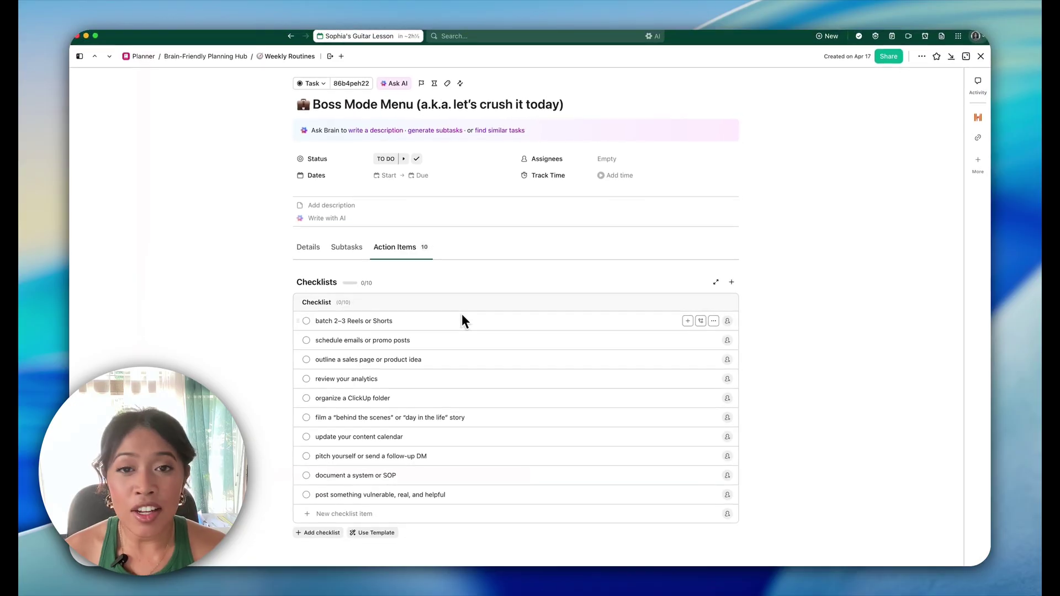
scroll(409, 337, "down", 2)
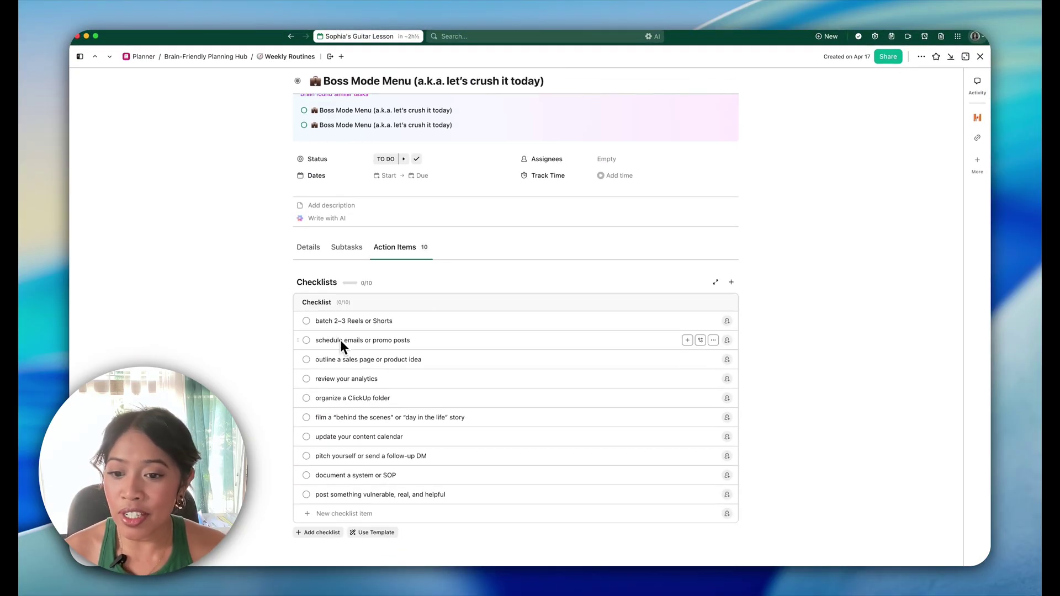
Step: Highlight the Reels/Shorts, behind-the-scenes, content calendar and pitch follow-up items, then close
triple_click(316, 321)
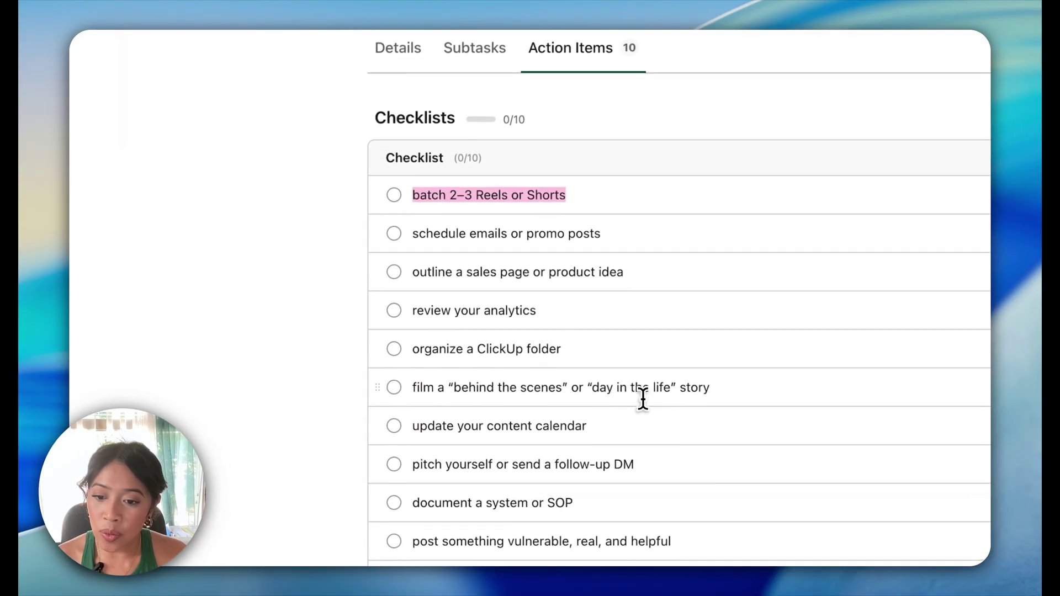
left_click(429, 419)
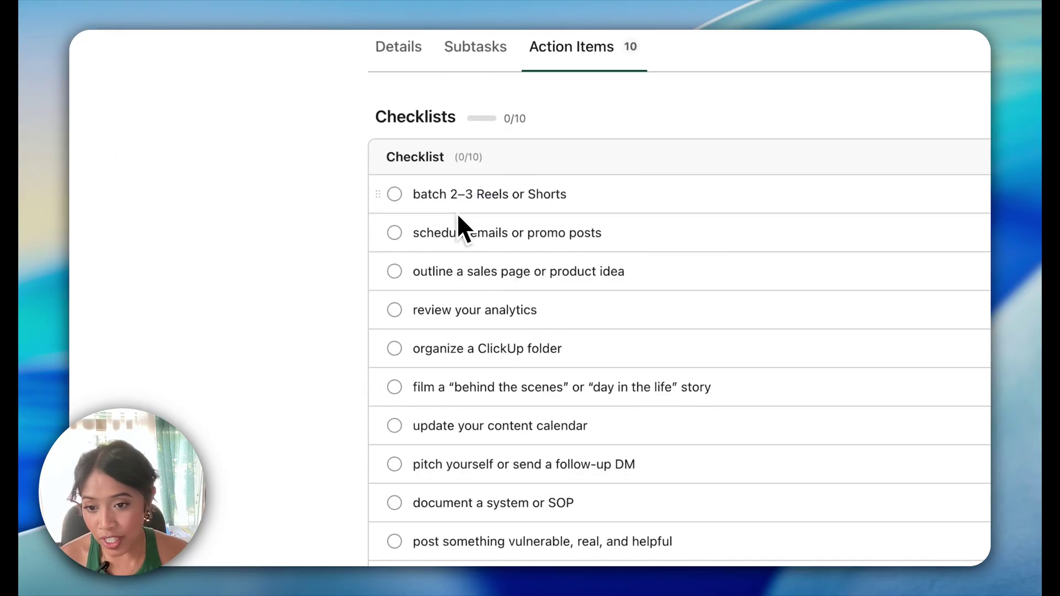
left_click_drag(434, 195, 654, 206)
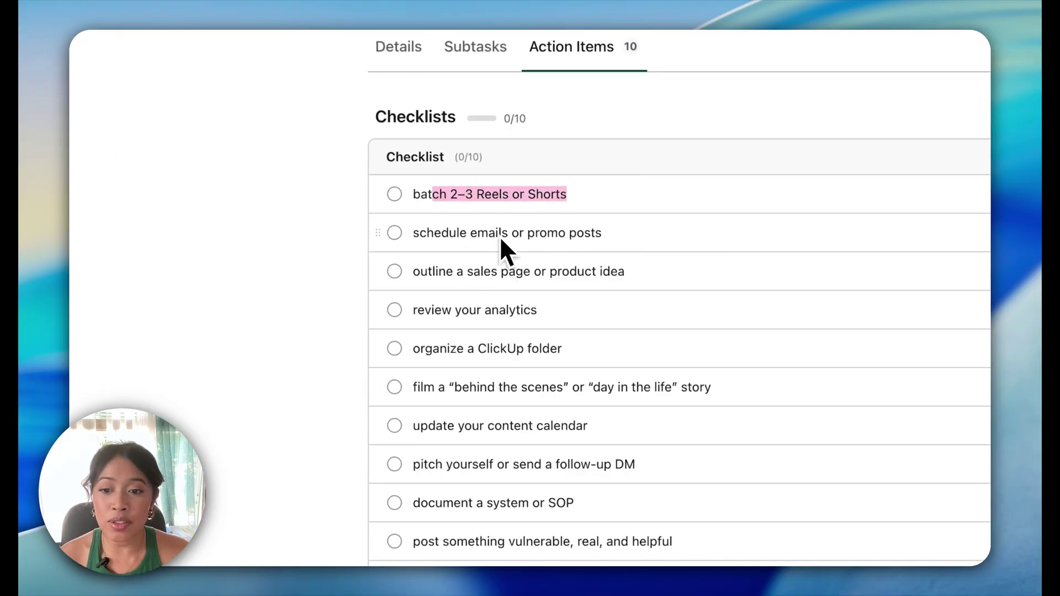
left_click_drag(385, 402, 533, 441)
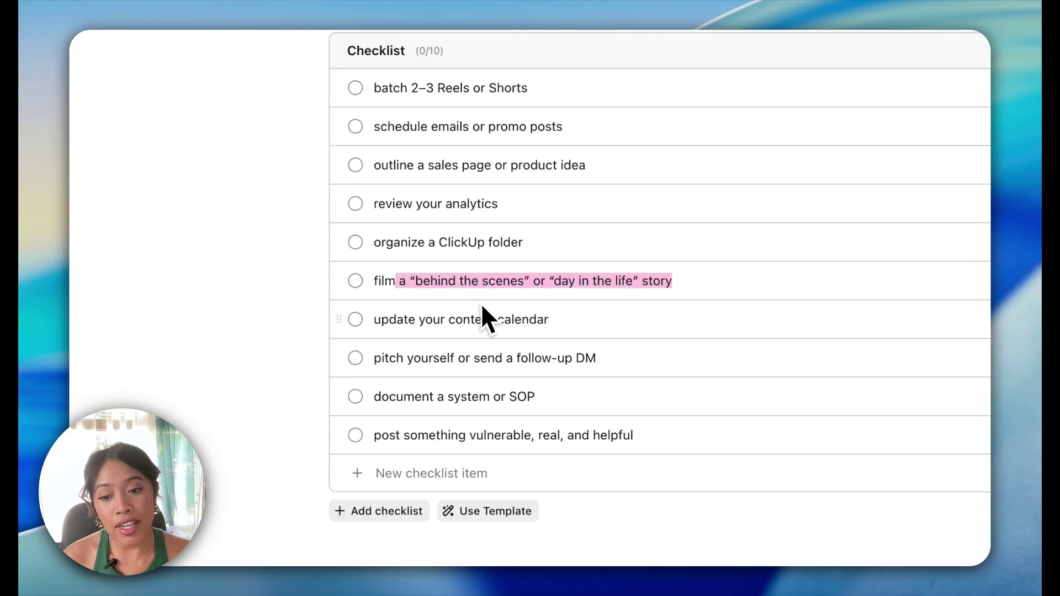
left_click_drag(398, 320, 599, 330)
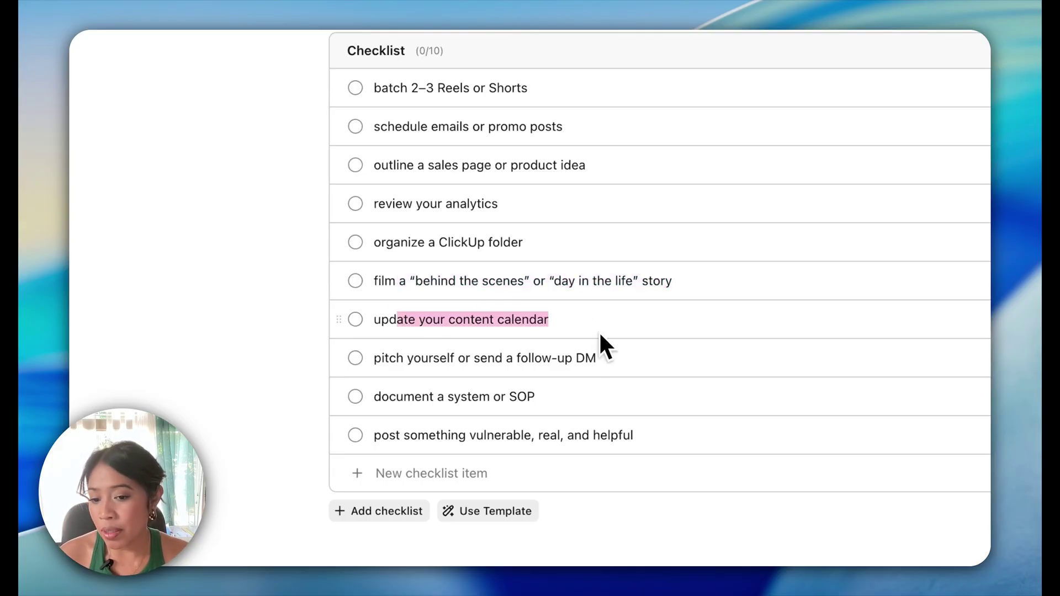
left_click_drag(374, 358, 572, 359)
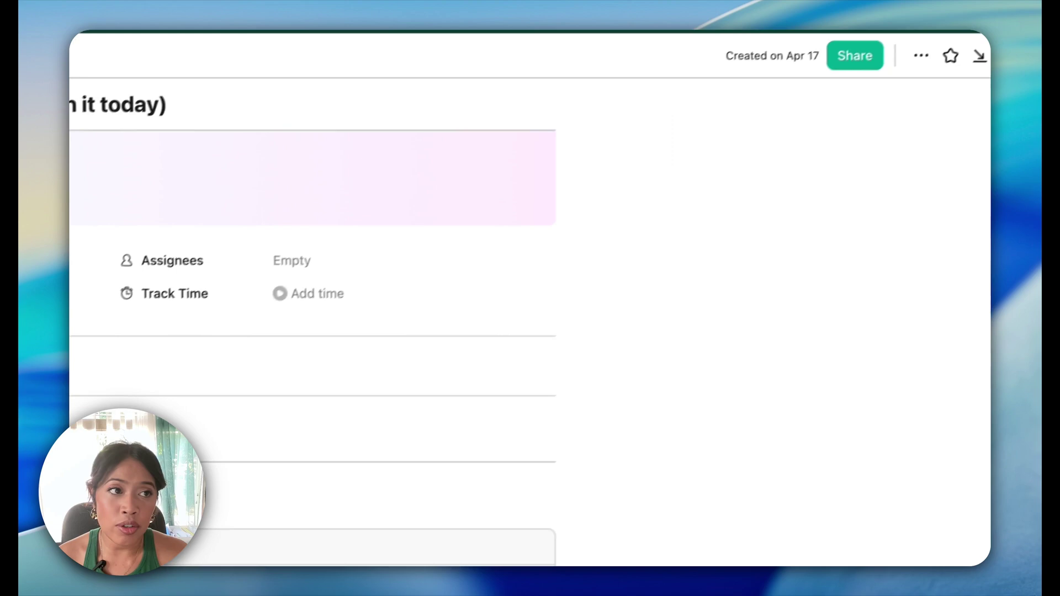
key("Escape")
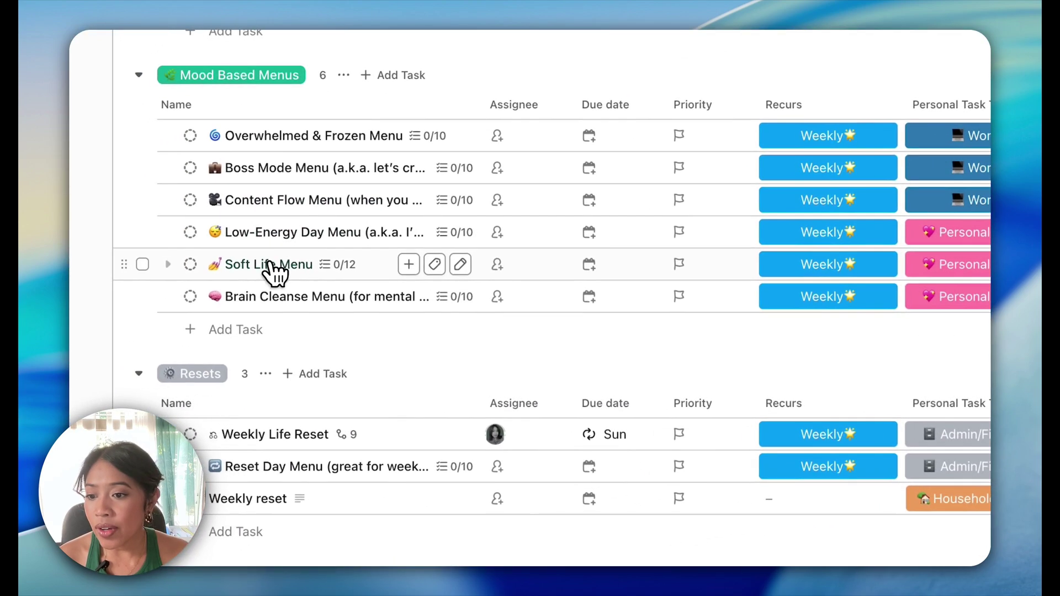
Step: Open the Soft Life Menu and scroll its checklist to the steam shower item
left_click(278, 268)
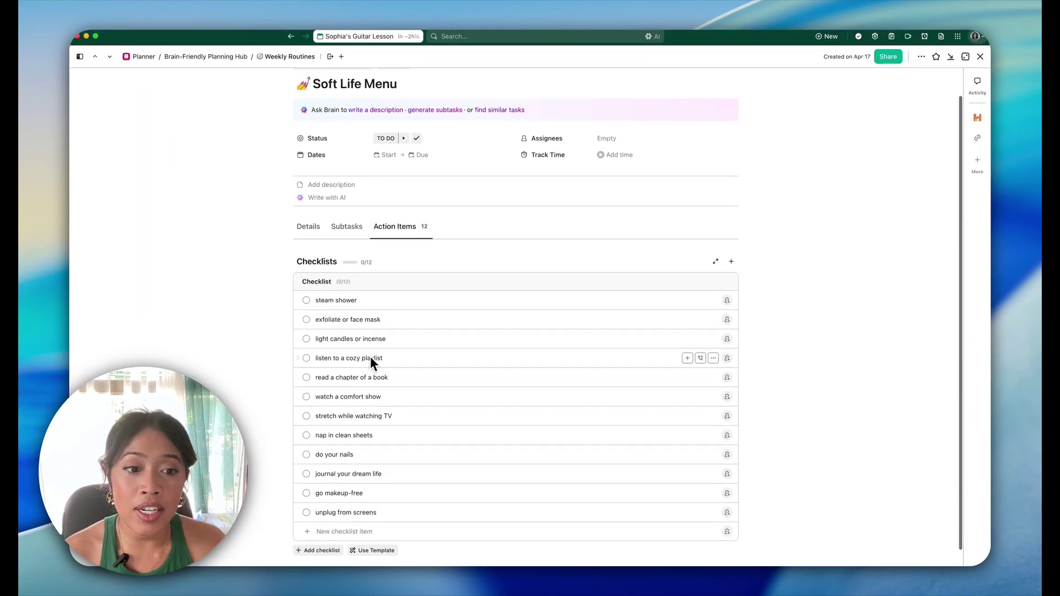
scroll(381, 362, "down", 2)
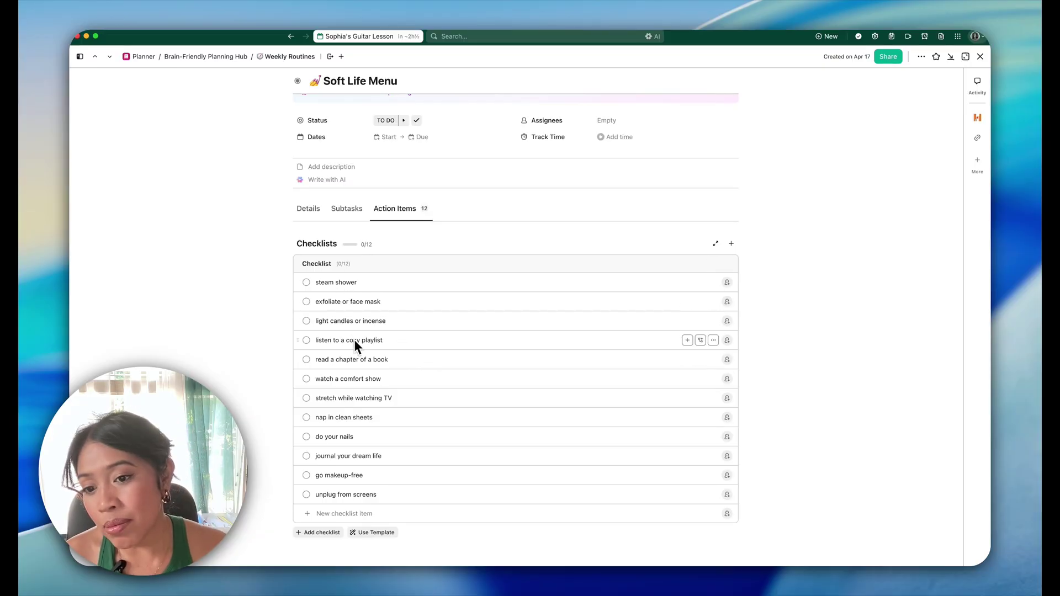
scroll(446, 347, "up", 1)
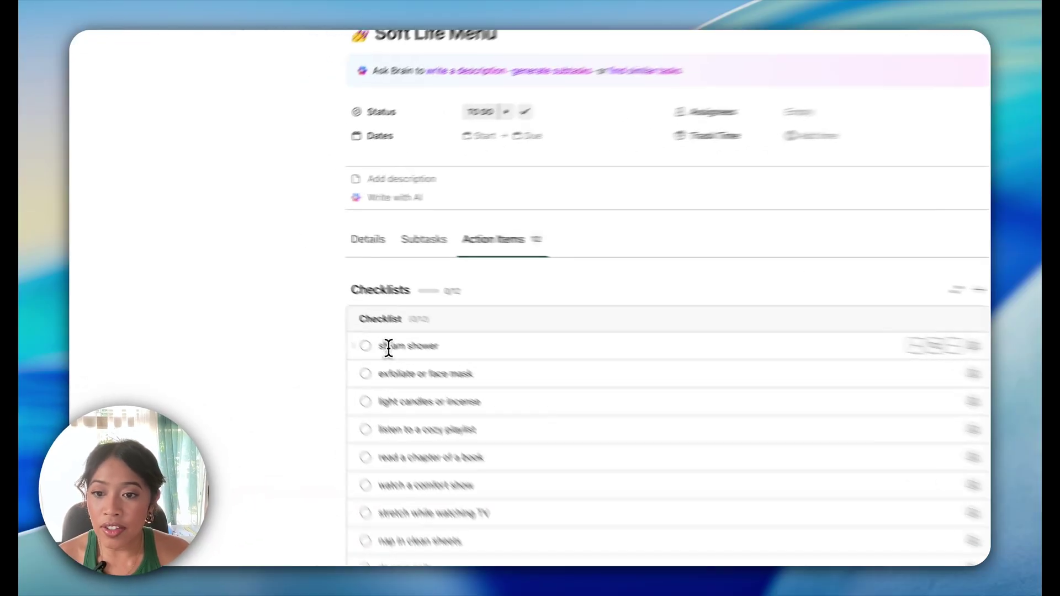
left_click(346, 302)
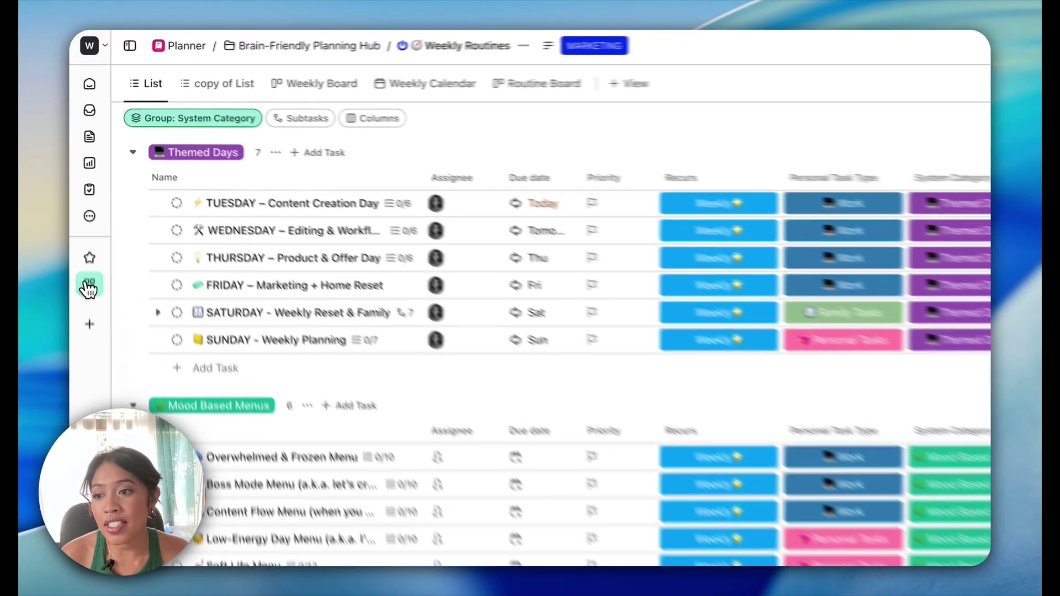
Step: Go to the Brain-Friendly Planning Hub's My Planner overview and browse its Tasks Due Soon card
left_click(80, 198)
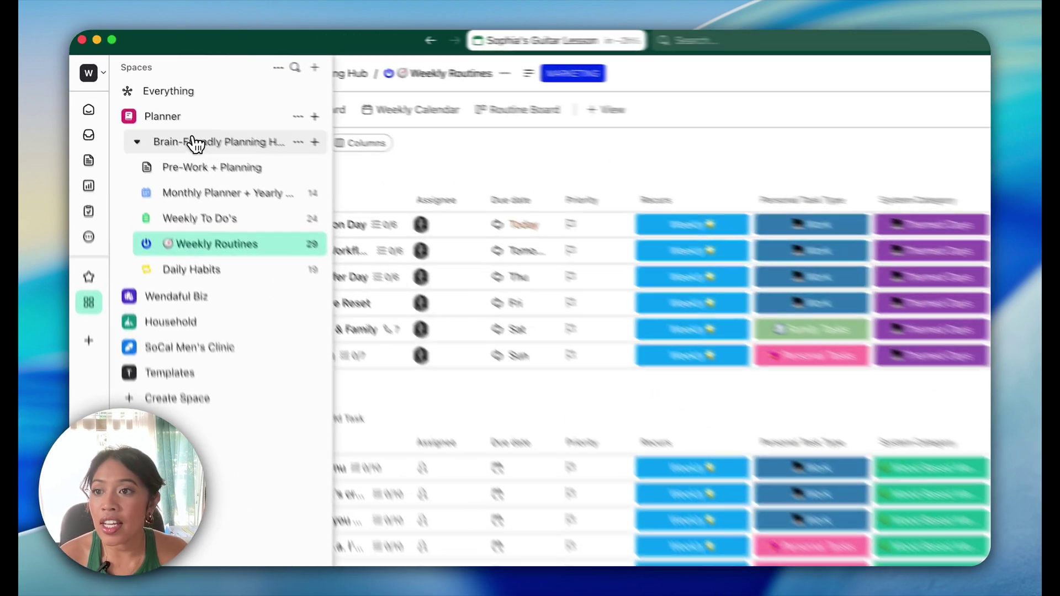
left_click(138, 99)
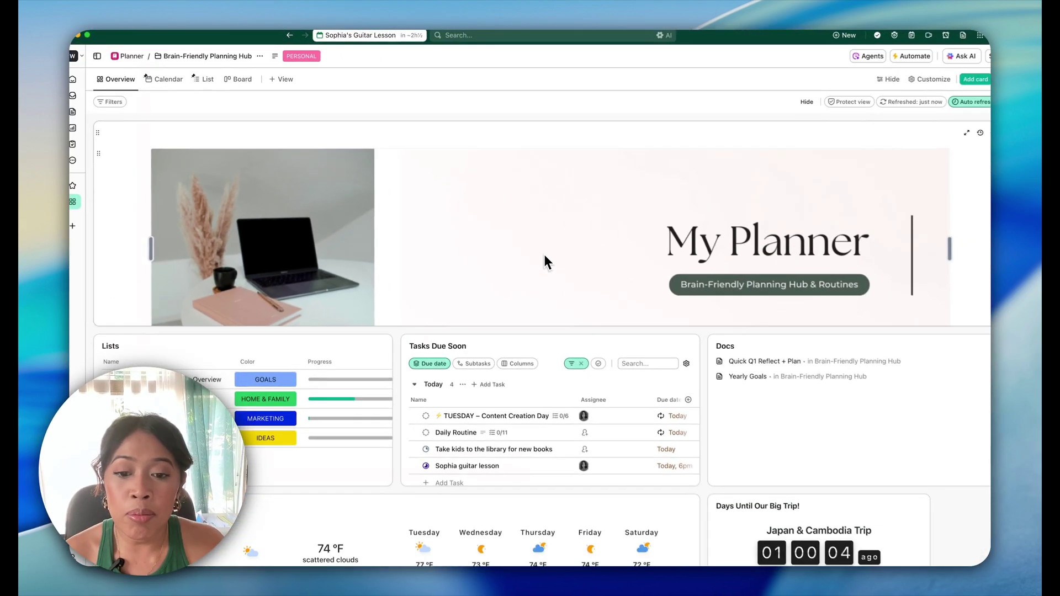
scroll(465, 394, "down", 3)
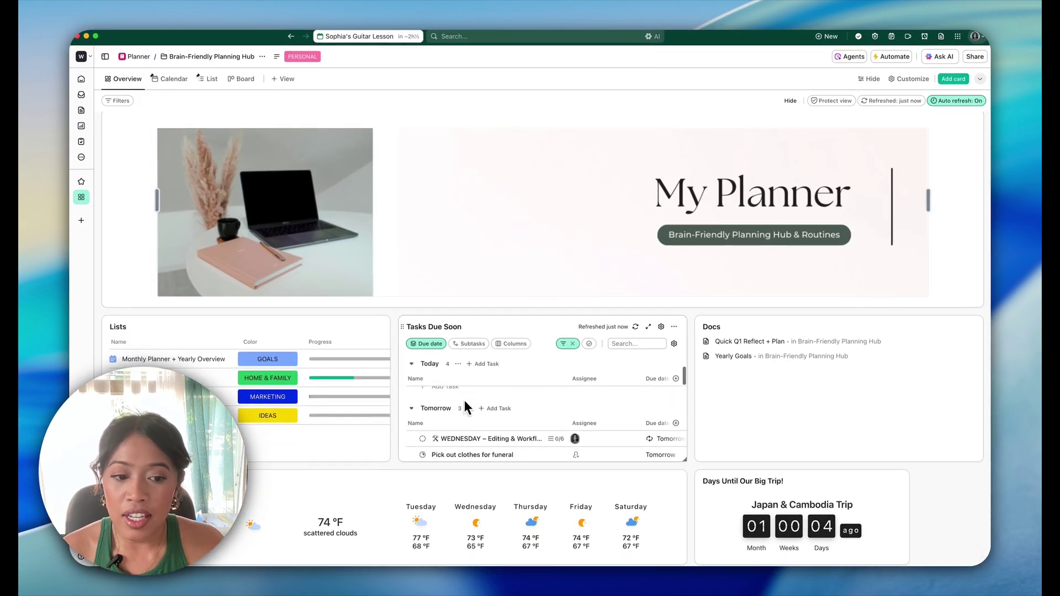
scroll(465, 398, "up", 3)
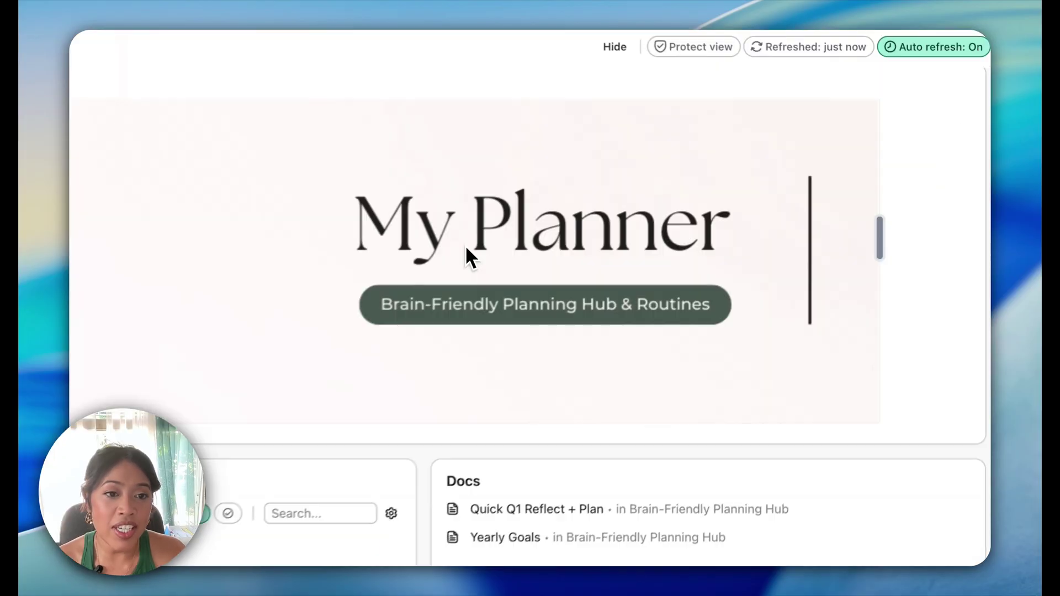